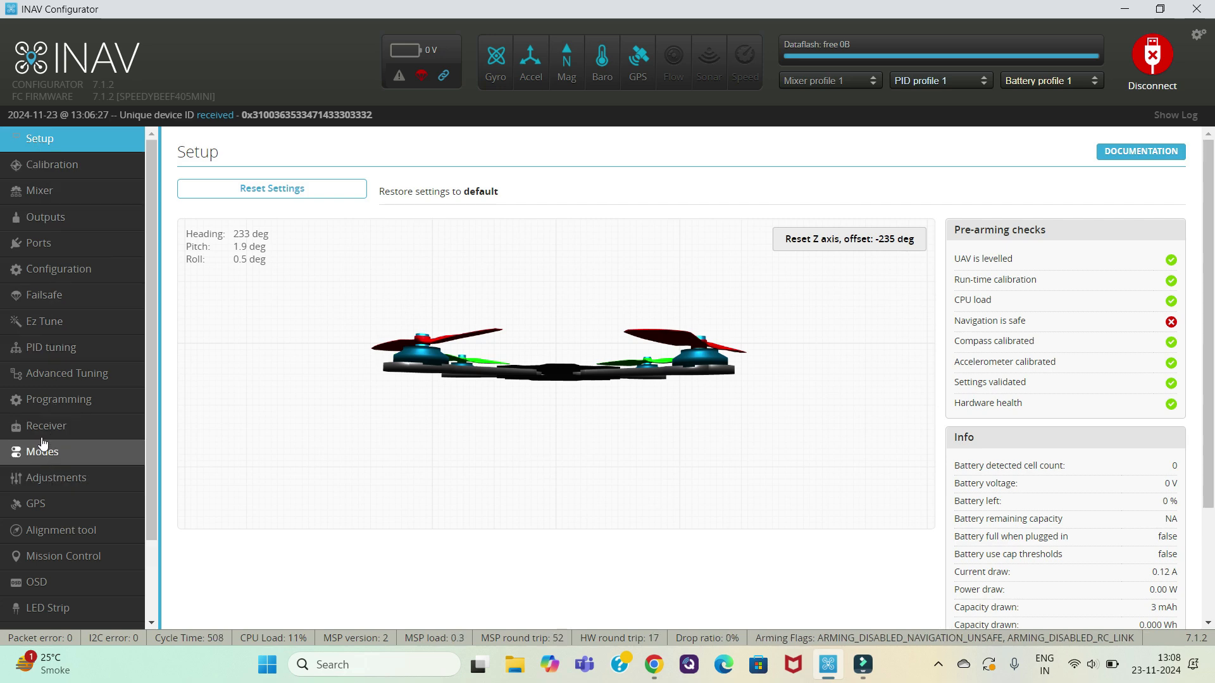
Check the sensor assignment and its available options for UART6 on the Ports page.
left_click(40, 249)
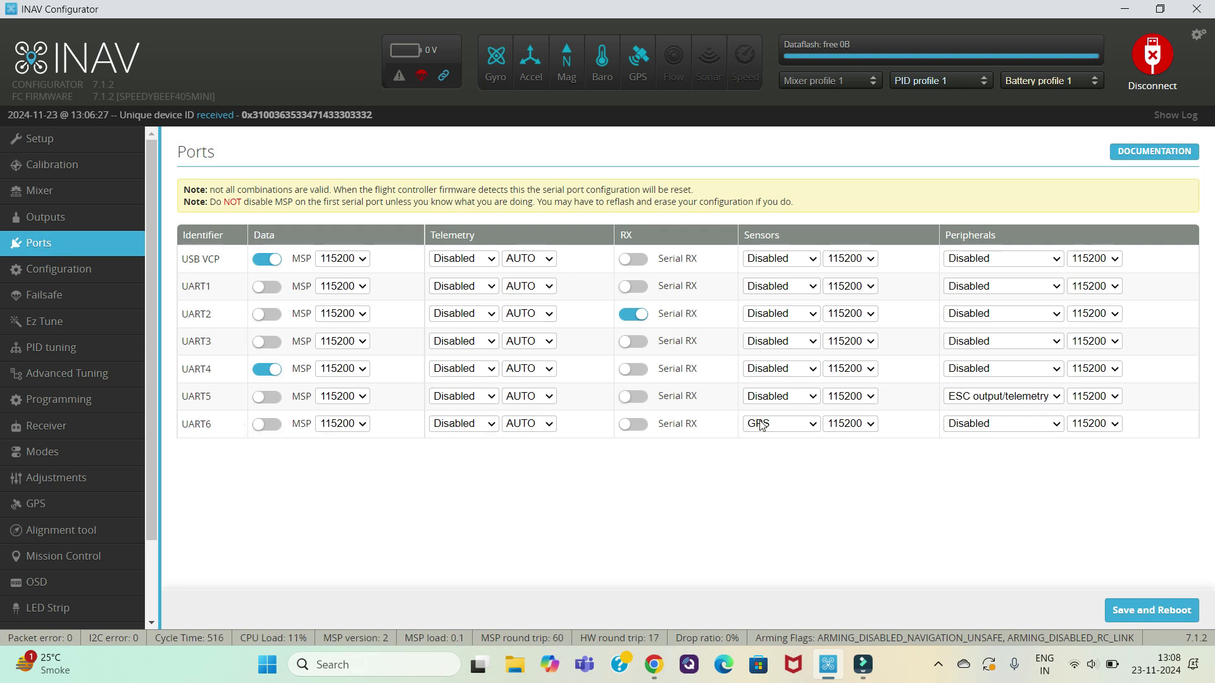
left_click(810, 425)
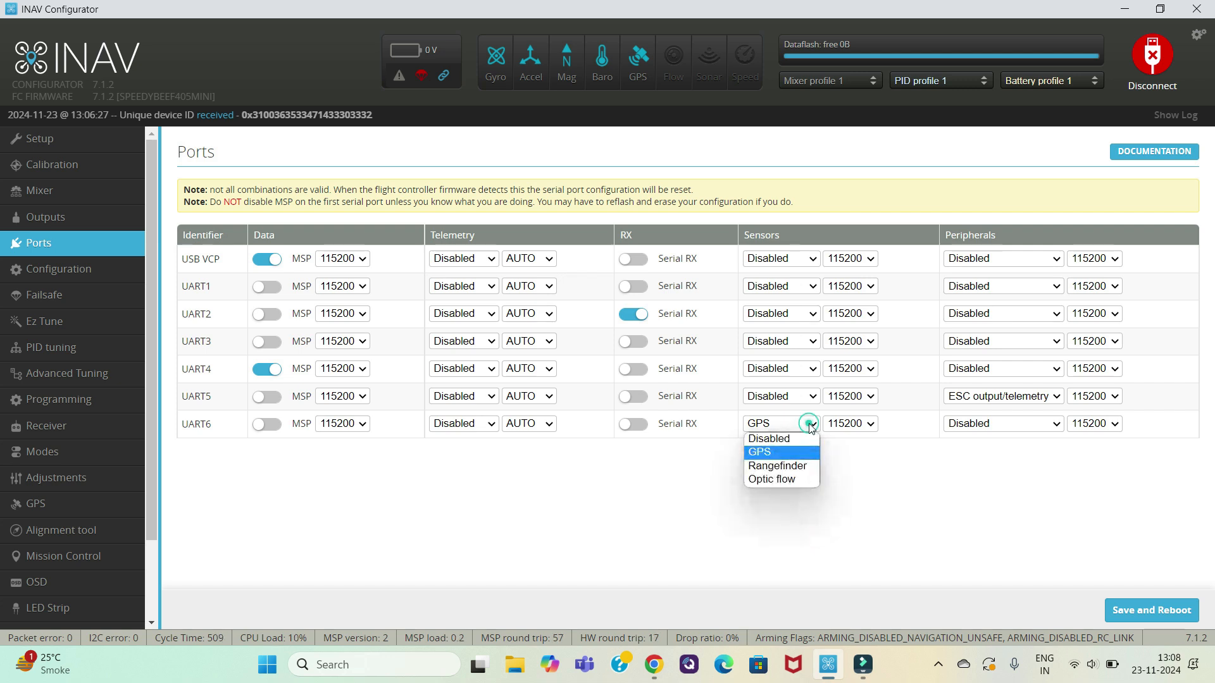
left_click(813, 425)
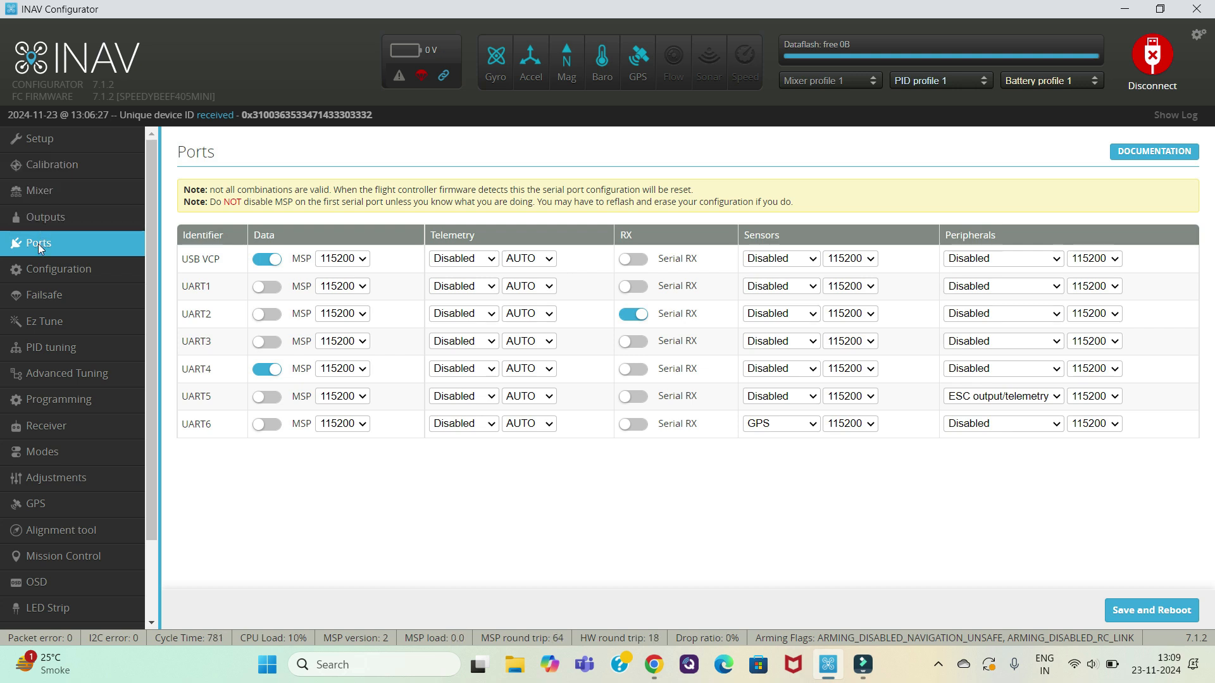
Look through the available magnetometer models in the Configuration page's sensor settings.
left_click(48, 282)
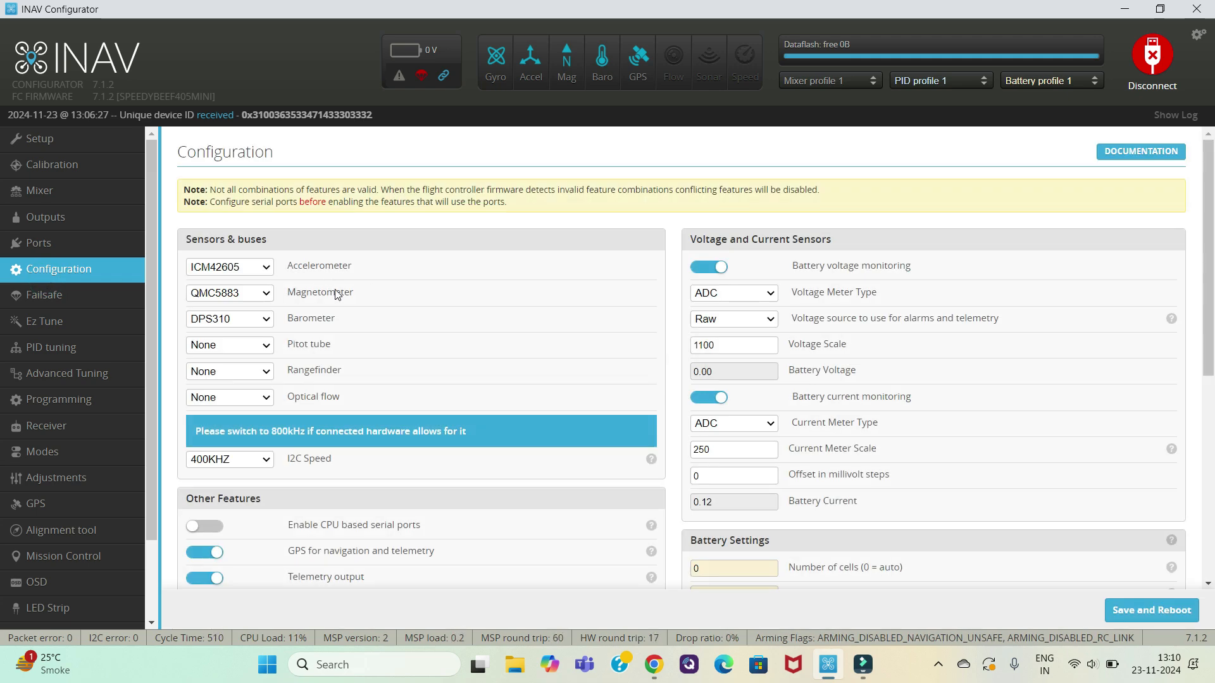
left_click(266, 293)
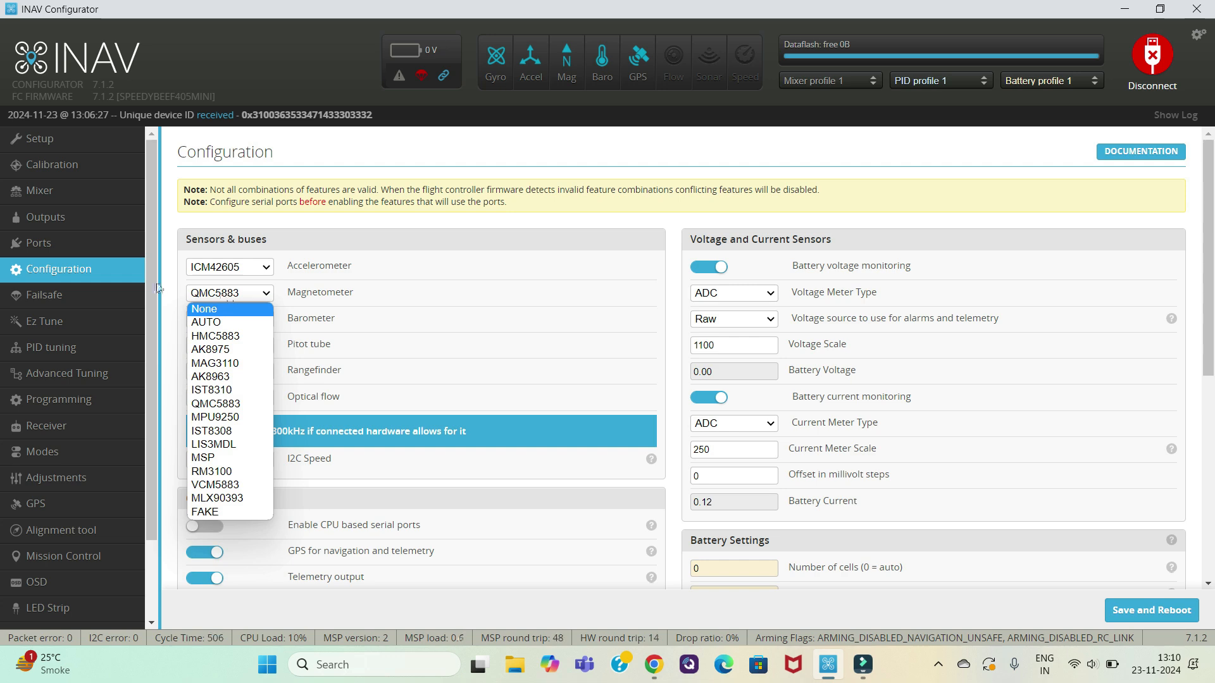
left_click(73, 478)
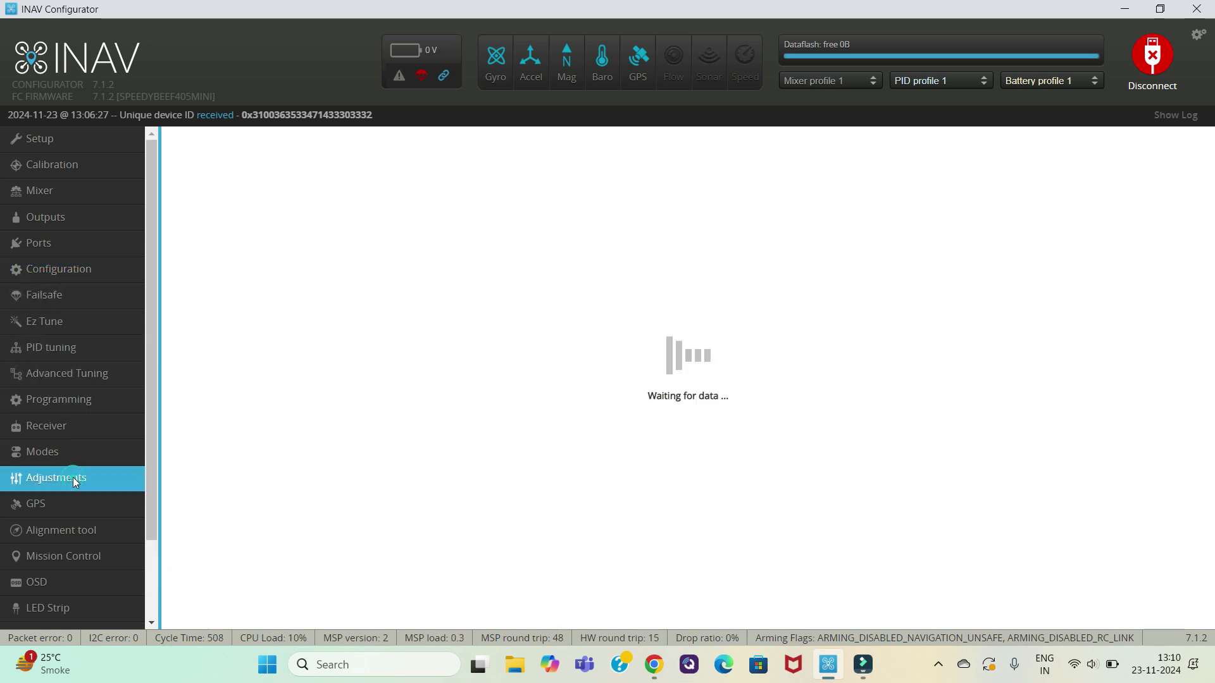
Examine the magnetometer alignment preset and axis values in the Alignment tool, viewing the drone model from behind and above.
left_click(43, 531)
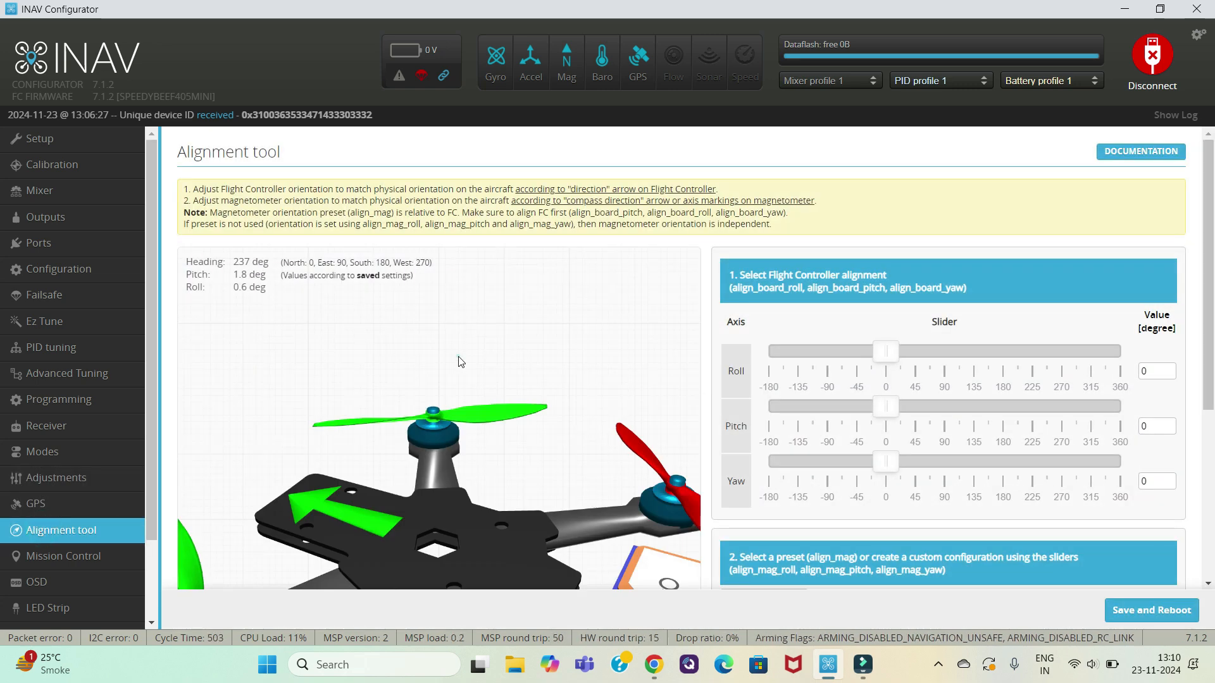
scroll(1209, 261, "down", 3)
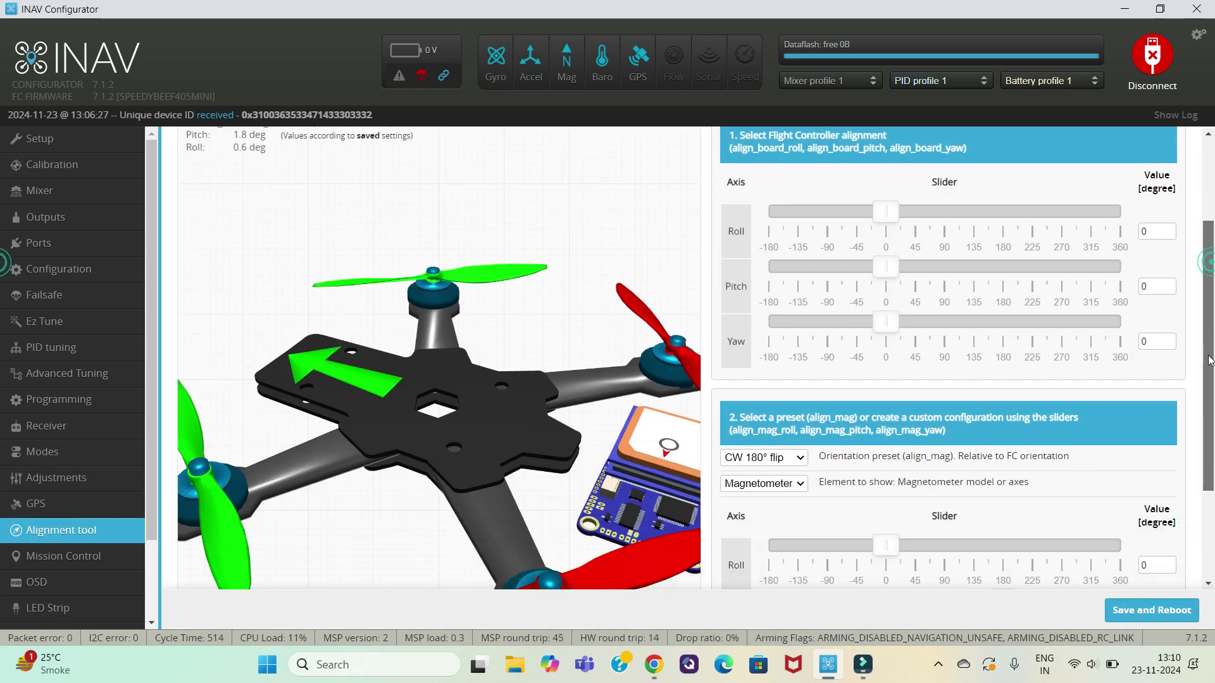
left_click_drag(358, 415, 324, 395)
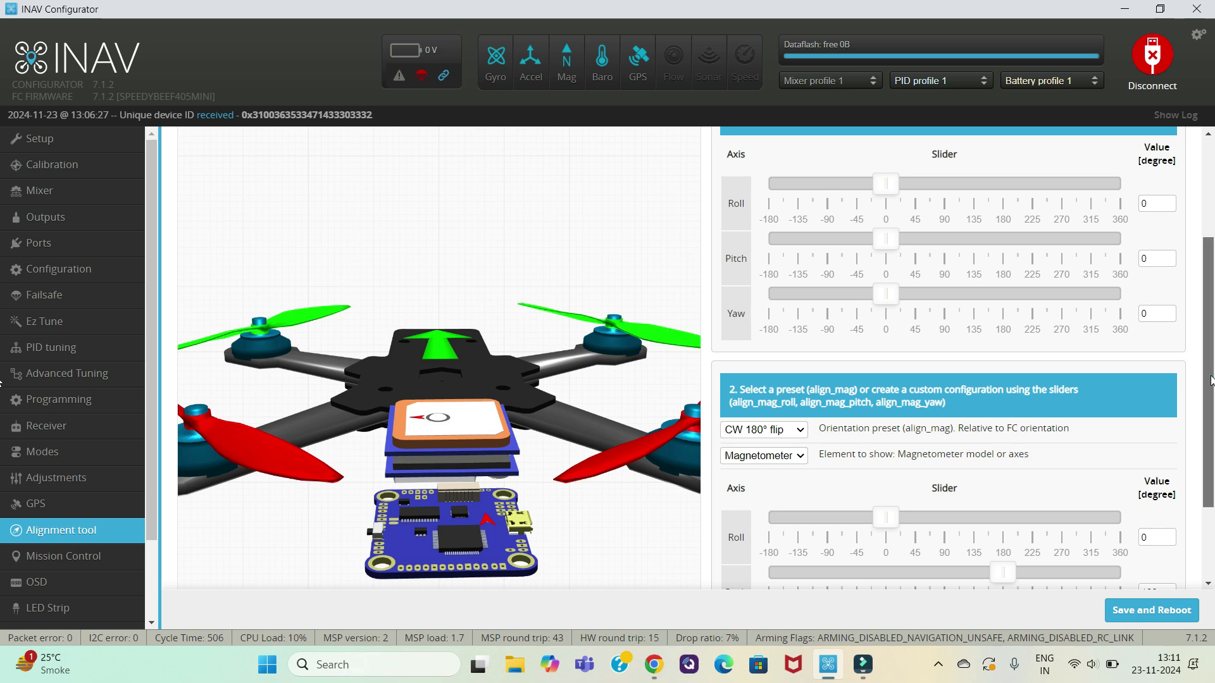
left_click_drag(1209, 377, 1210, 447)
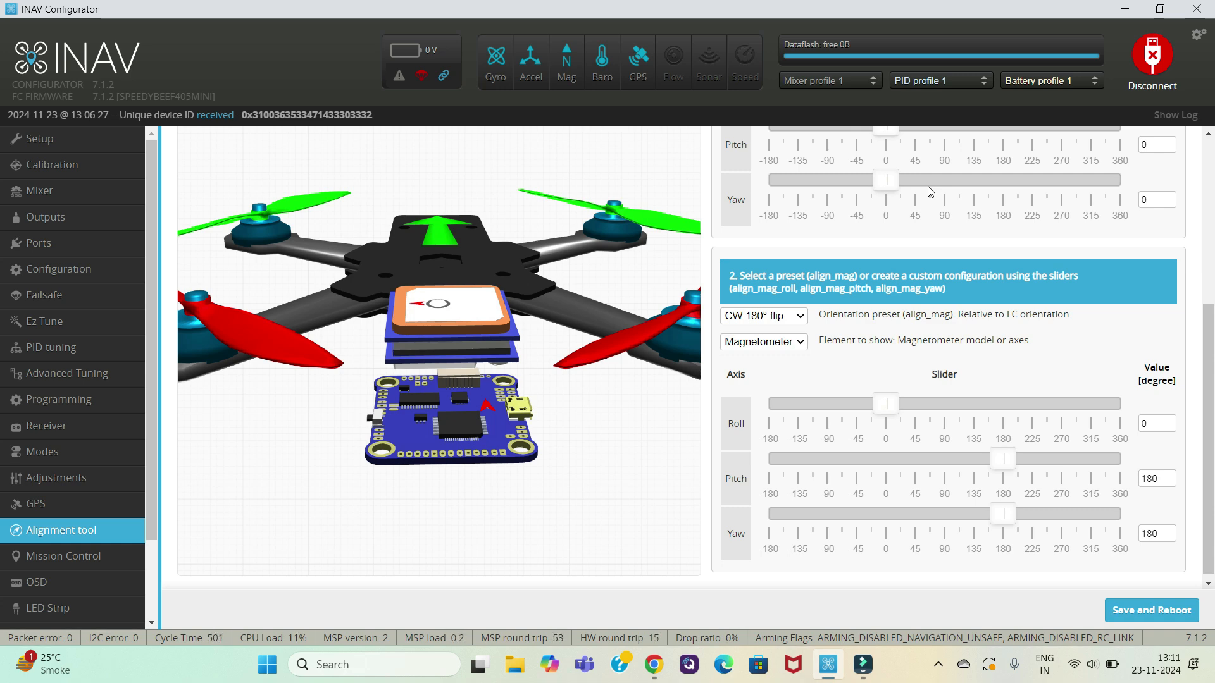
left_click_drag(447, 273, 466, 439)
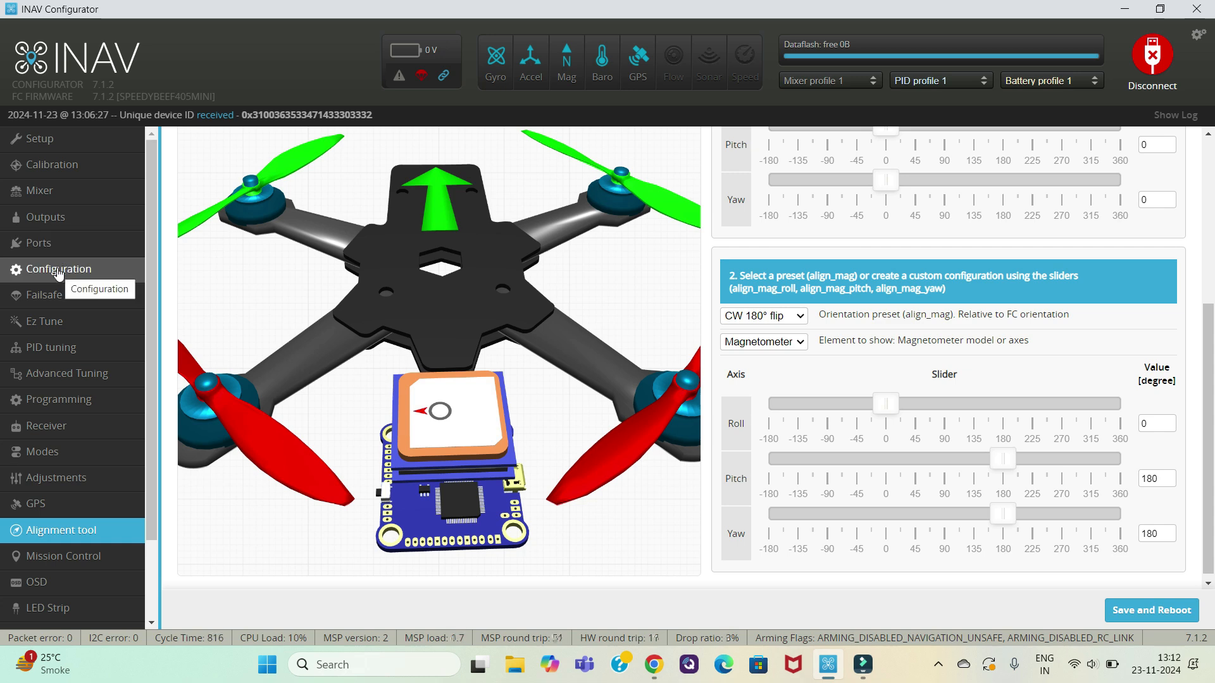
Examine the compass calibration section and check the craft's heading and attitude on the Setup page.
left_click(50, 172)
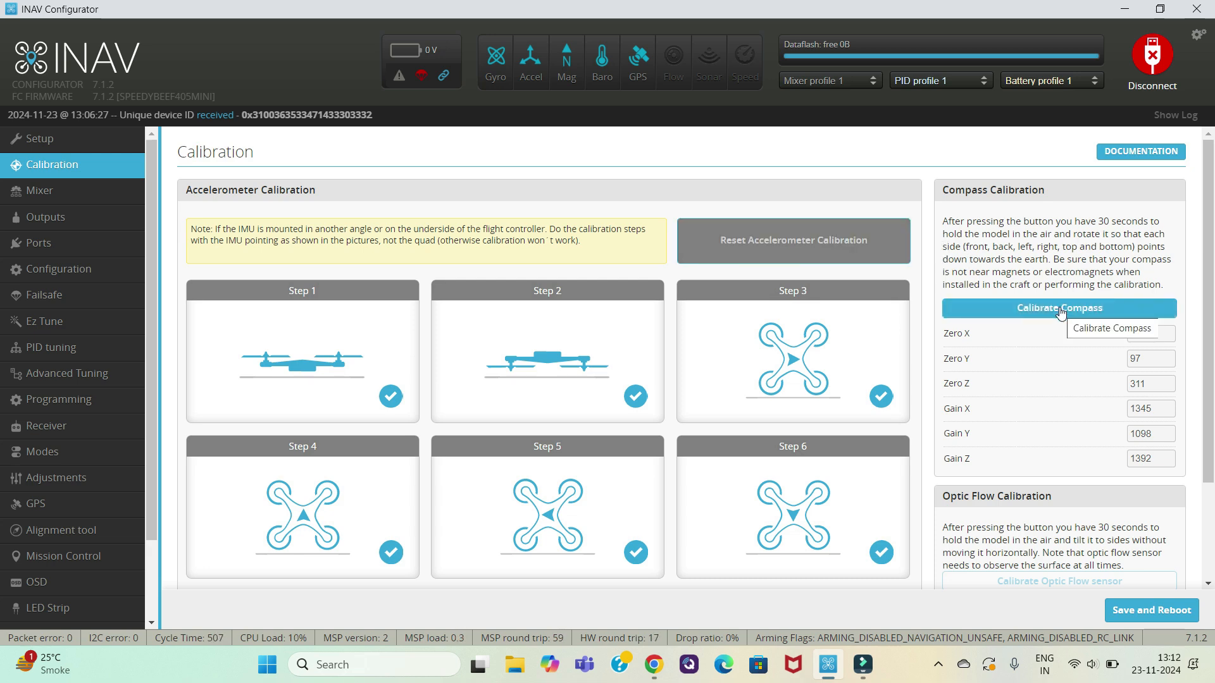
left_click(44, 137)
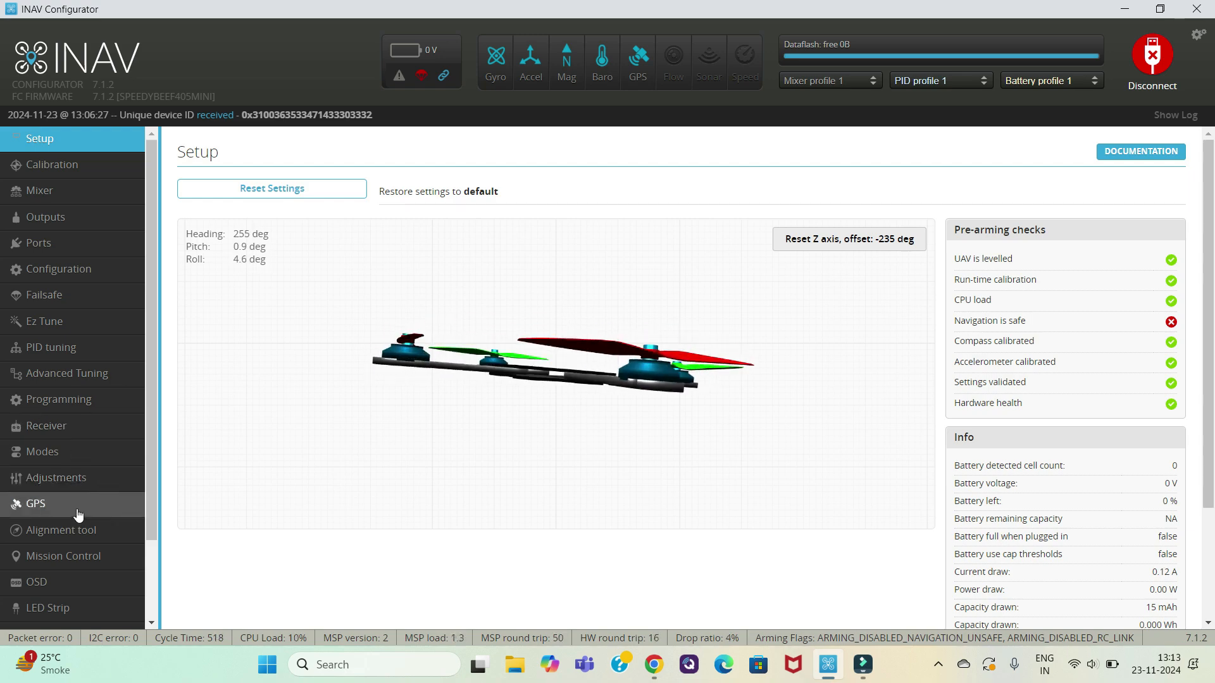
Try the CW 0° flip magnetometer orientation preset in the Alignment tool and inspect the compass arrow on the model.
left_click(79, 535)
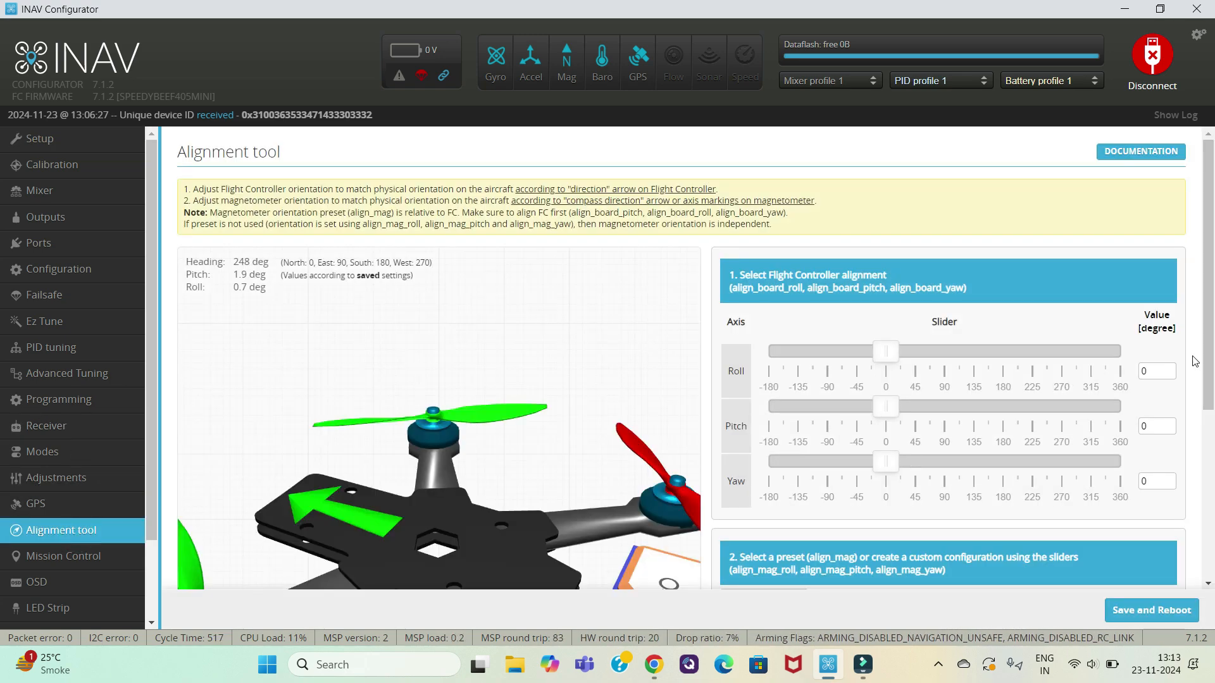
scroll(1209, 367, "down", 5)
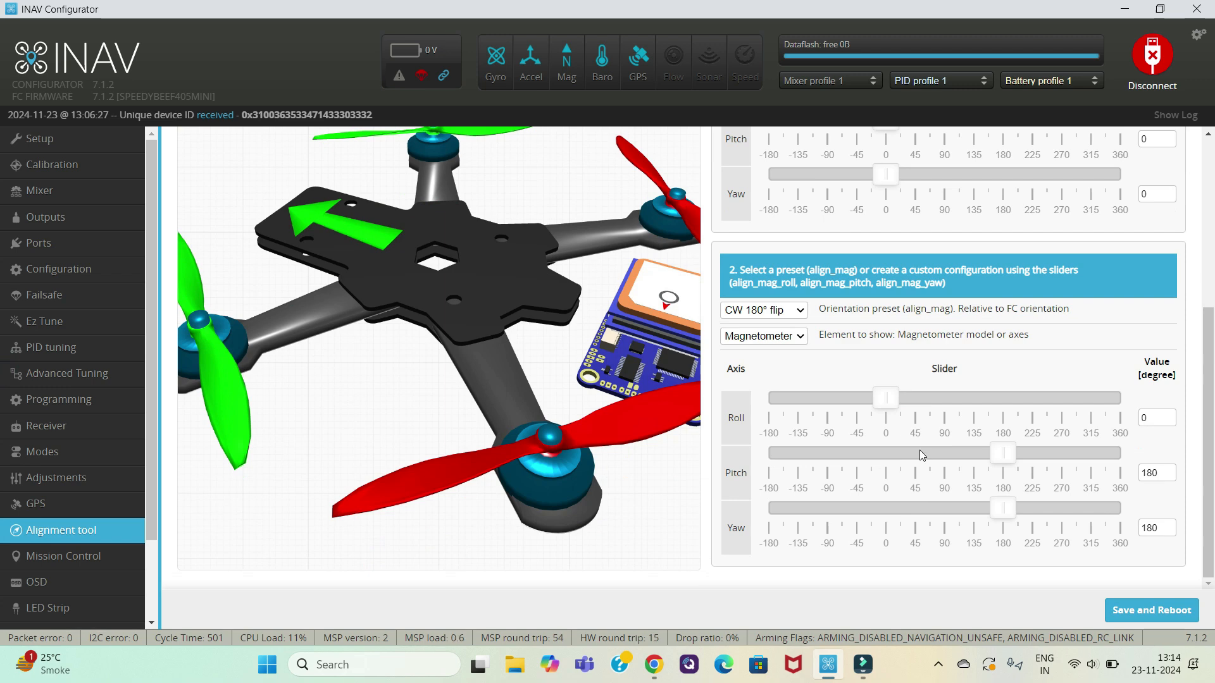
left_click(799, 310)
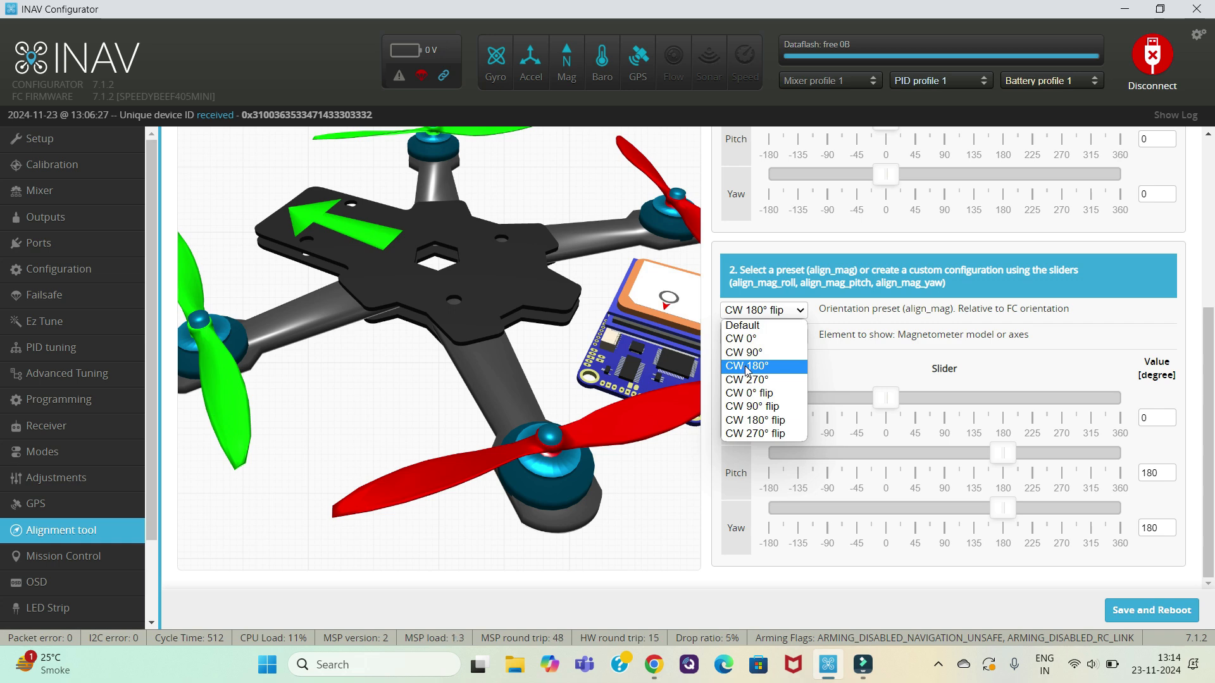
left_click(758, 394)
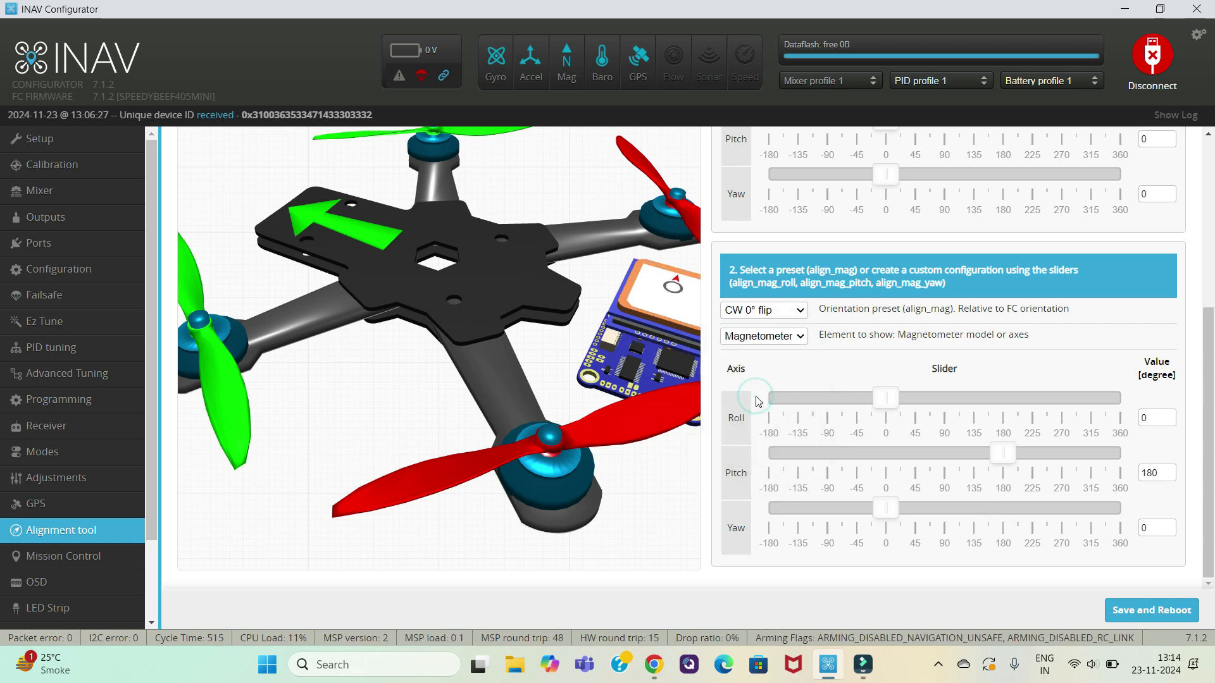
left_click_drag(510, 286, 396, 292)
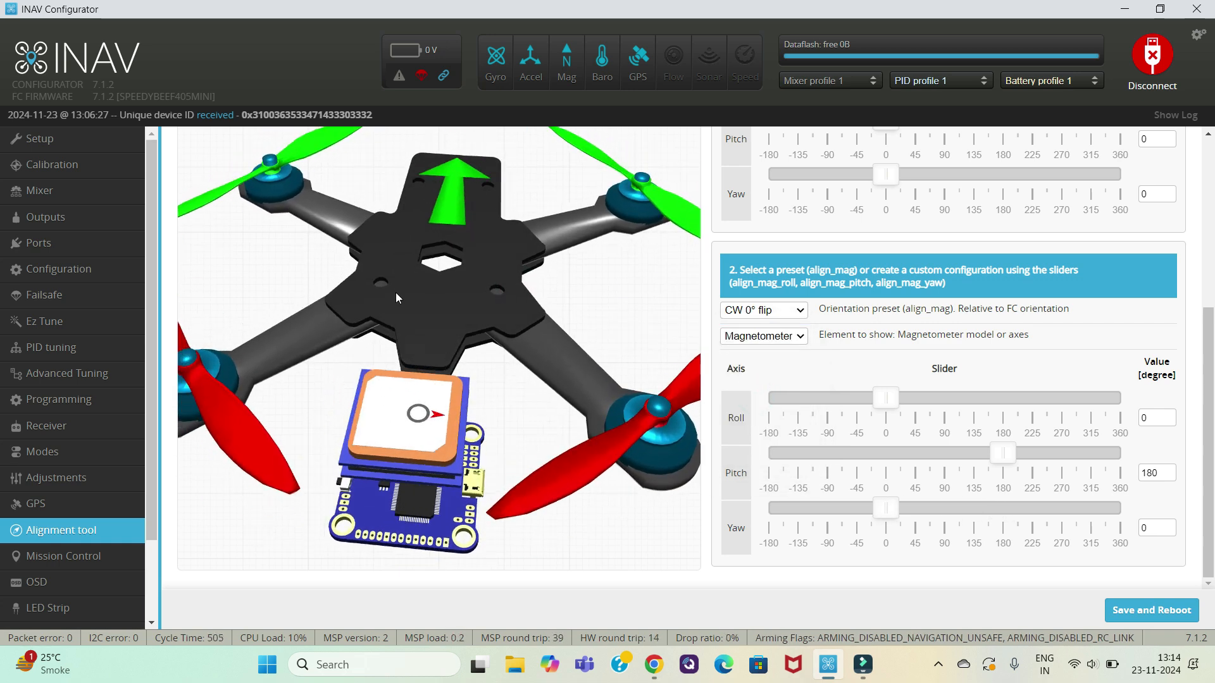
Set the magnetometer orientation preset to CW 180° flip, then save and reboot the flight controller.
left_click(802, 311)
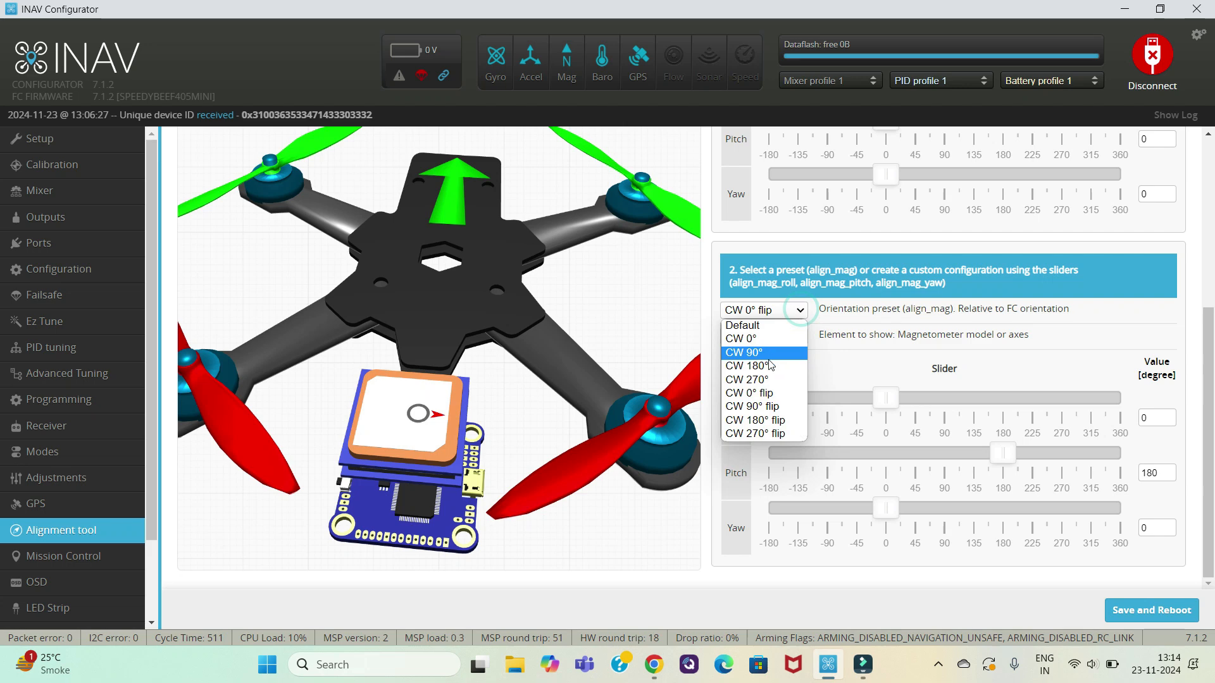
left_click(763, 420)
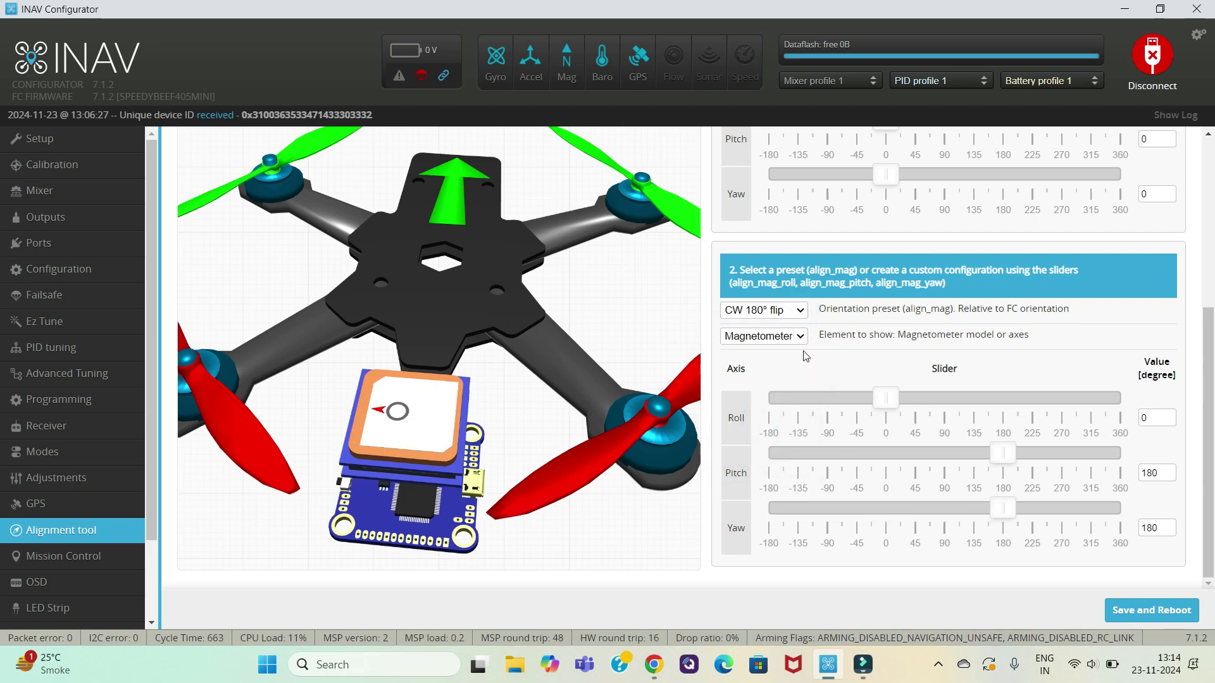
left_click(1128, 609)
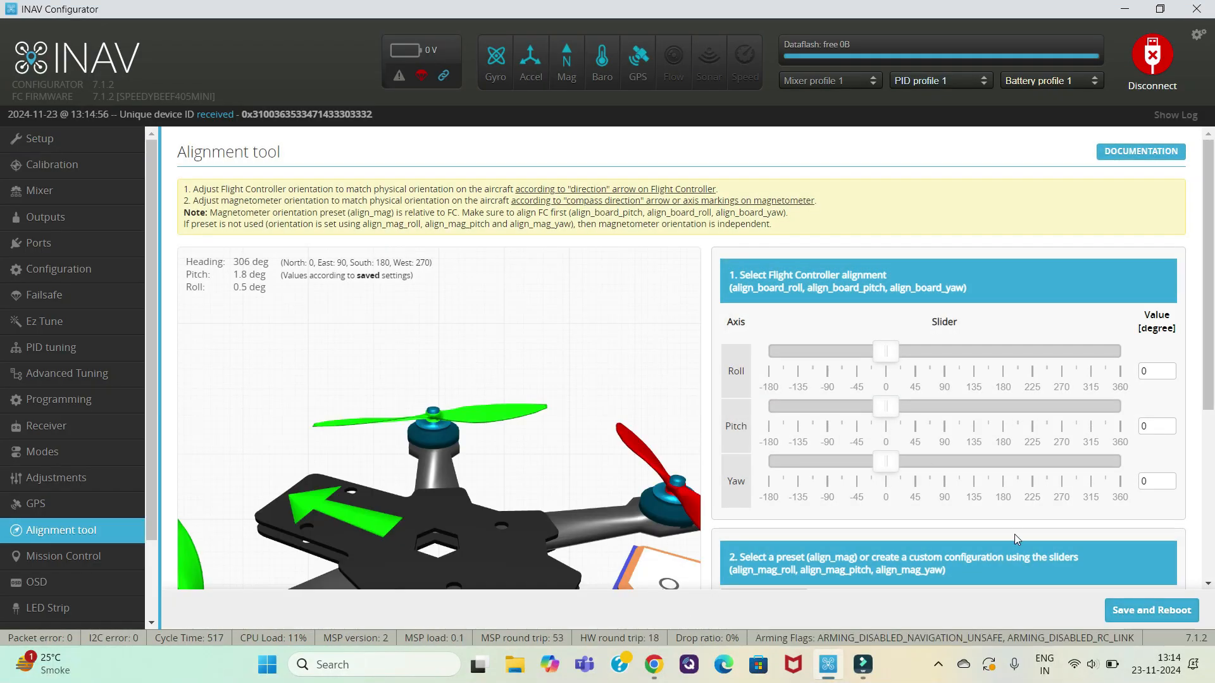
Check the saved magnetometer alignment preset and the compass calibration values.
left_click_drag(1208, 386, 1212, 489)
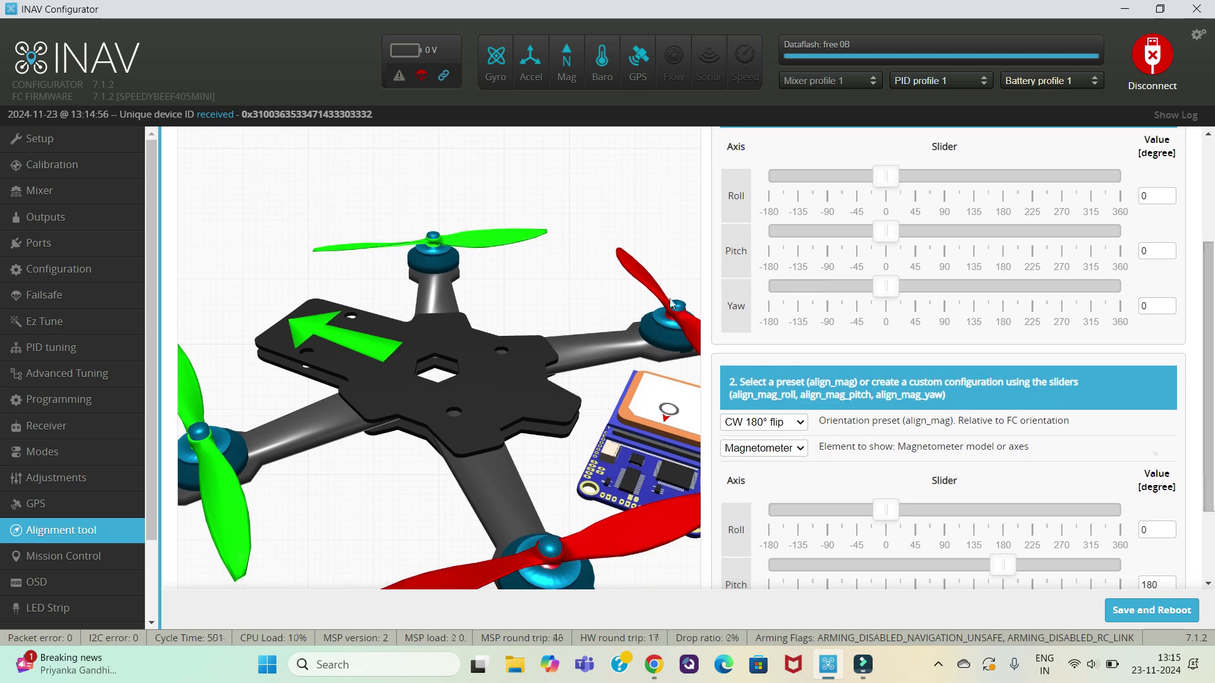
left_click(49, 271)
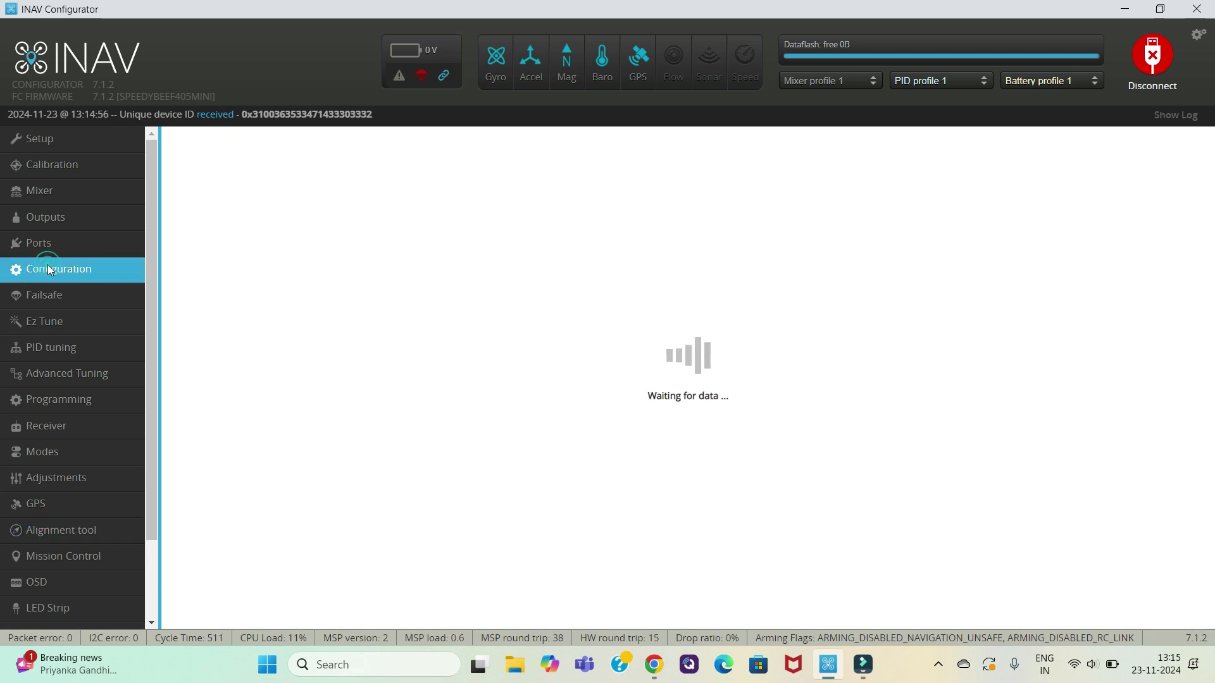
left_click(61, 163)
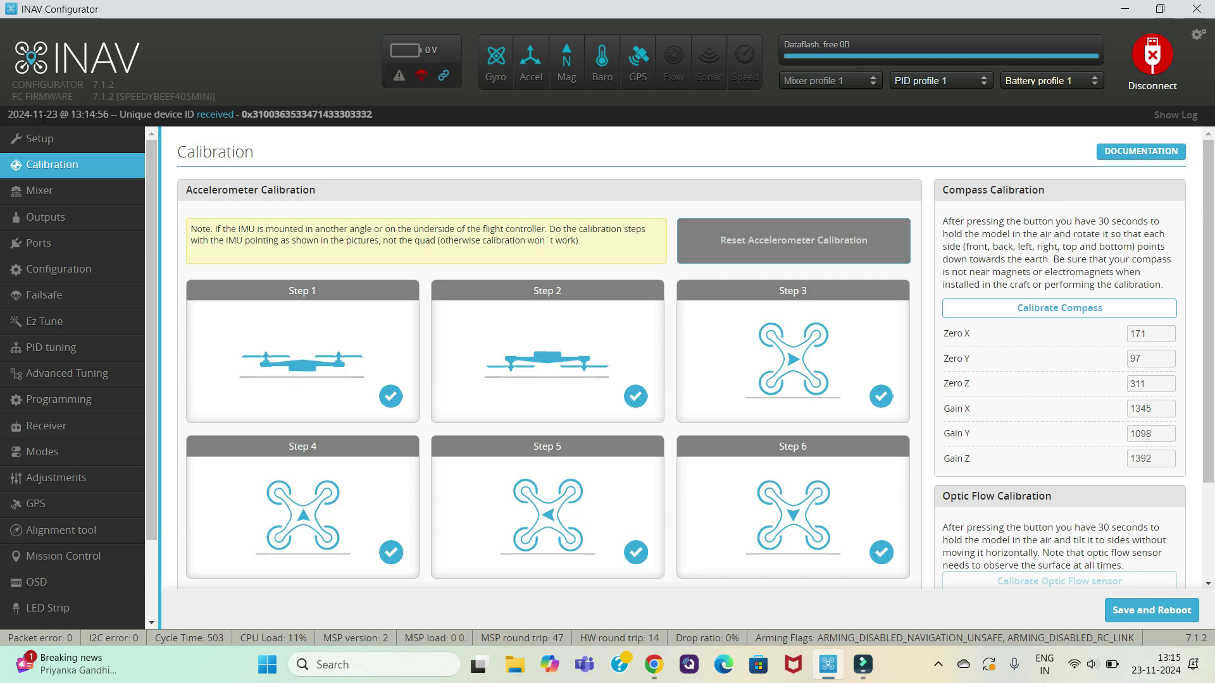
Check the craft's heading and pre-arming checks on the Setup page, and review the GPS settings.
left_click(34, 142)
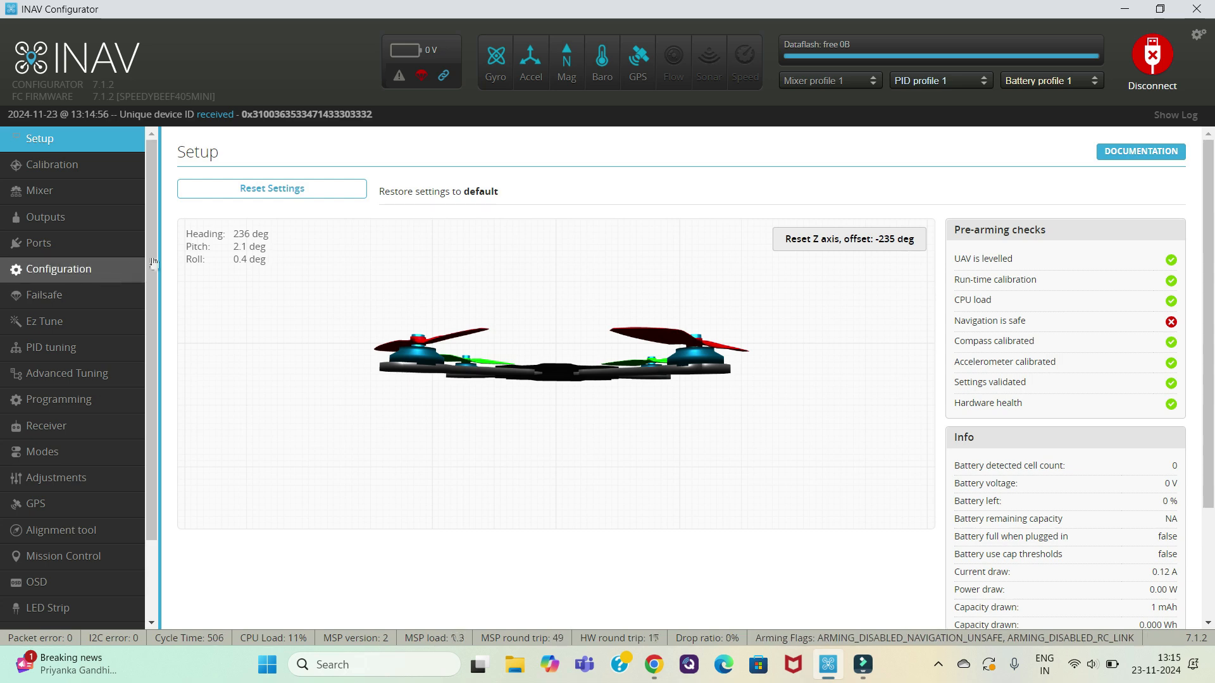
left_click_drag(154, 265, 162, 234)
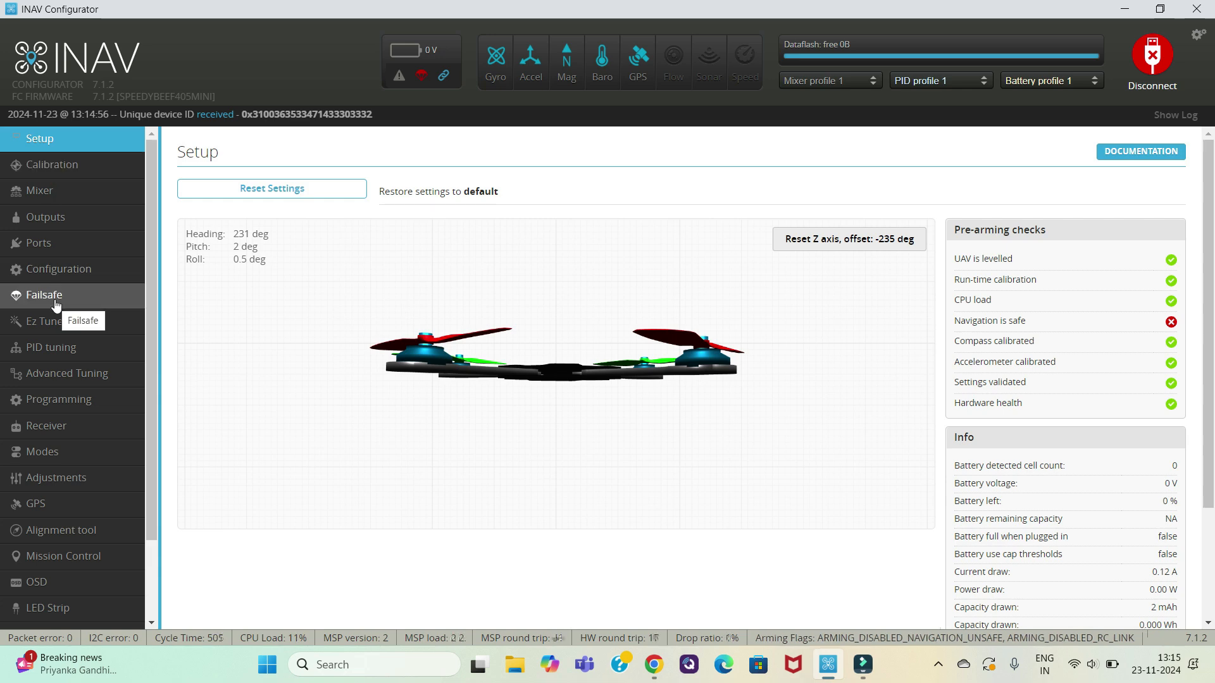
left_click(43, 504)
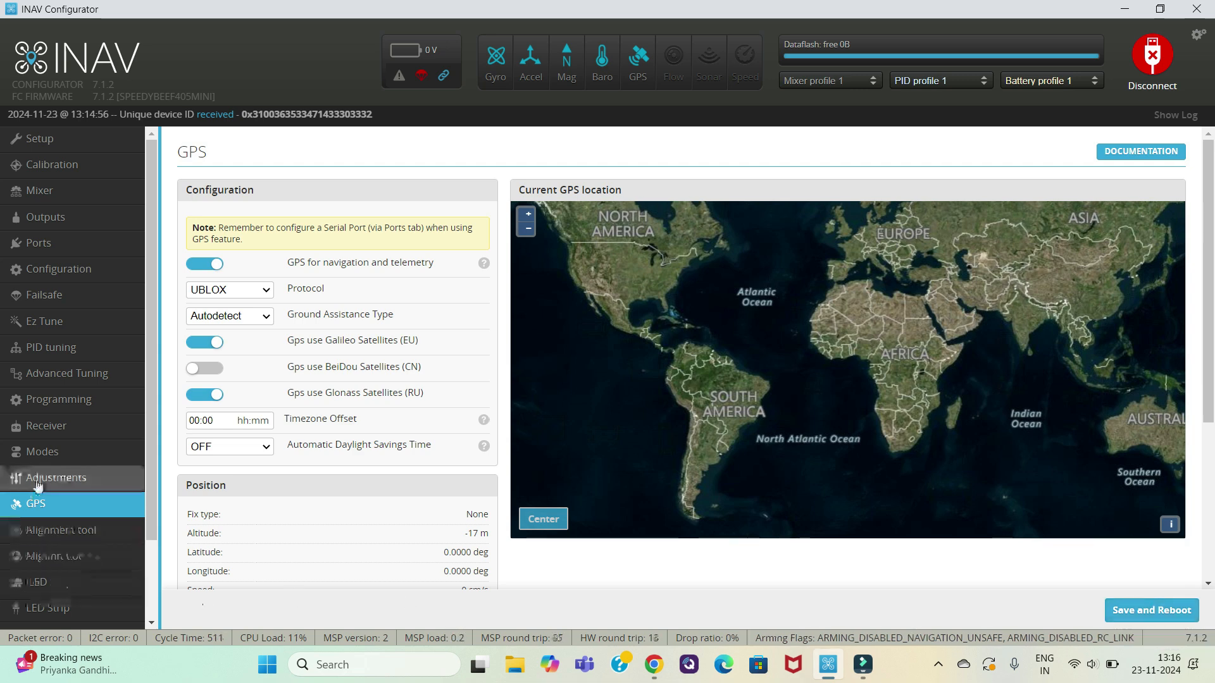
Review the failsafe procedure and the feature and battery settings on the Configuration page.
left_click(37, 305)
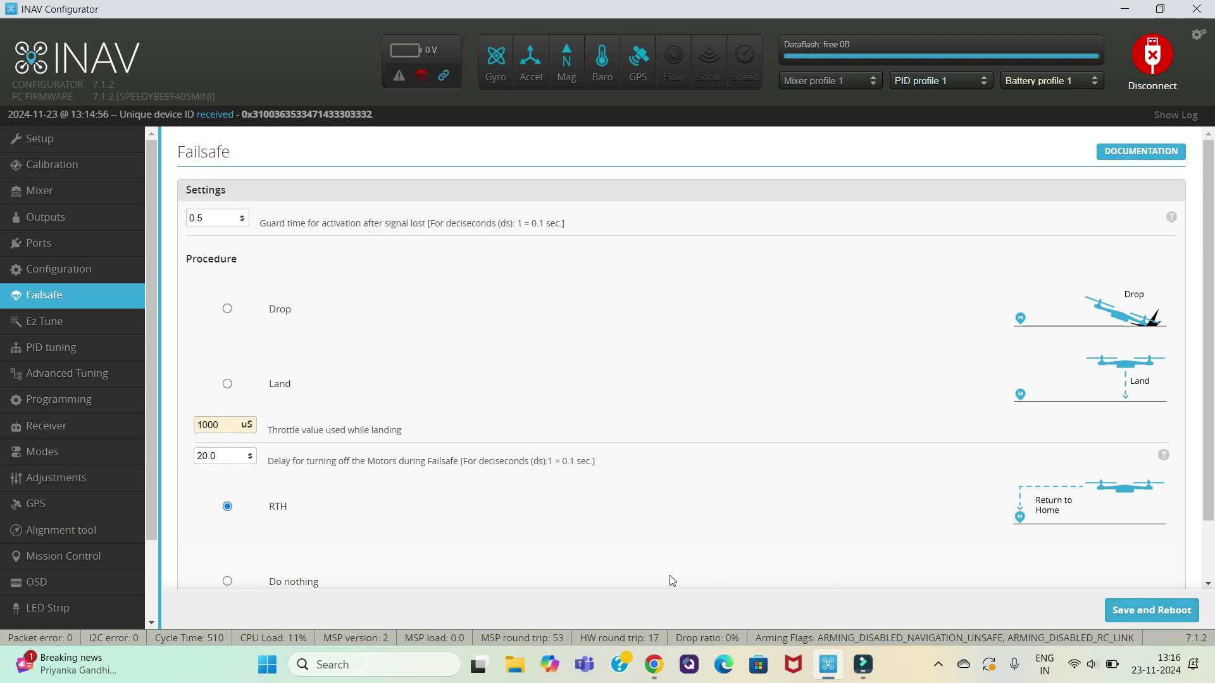
left_click(54, 272)
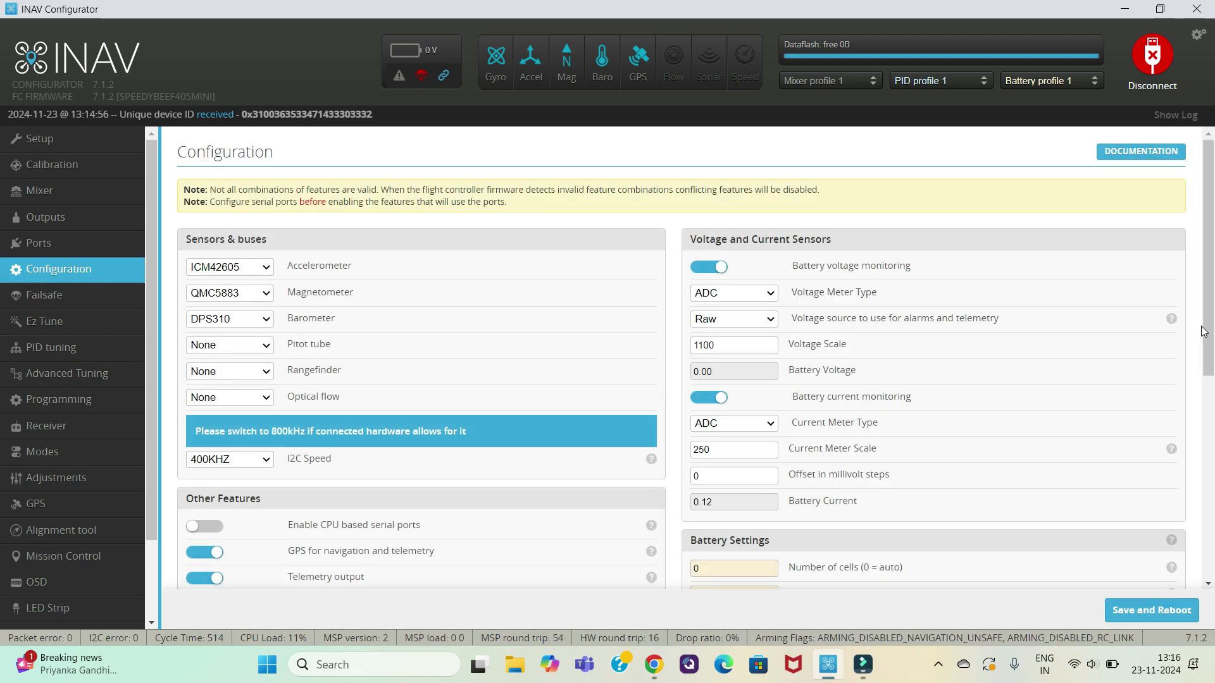
scroll(430, 394, "down", 3)
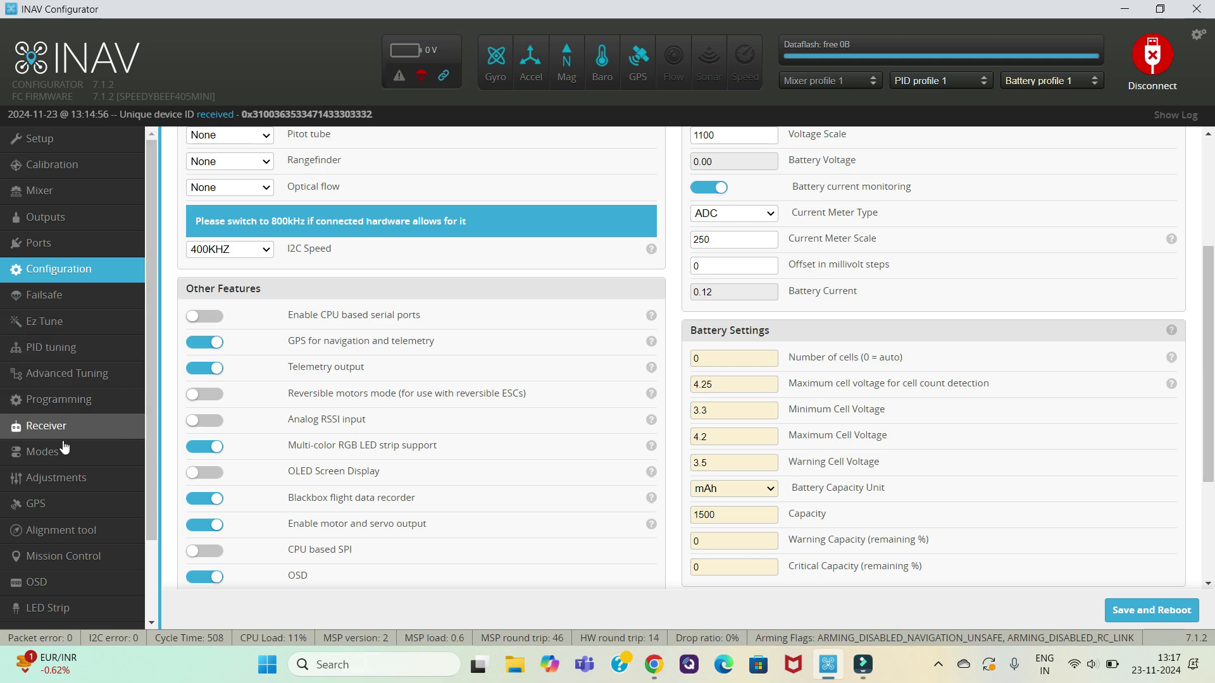
Review the flight mode channel ranges and the multirotor RTH and navigation settings in Advanced Tuning.
left_click(46, 459)
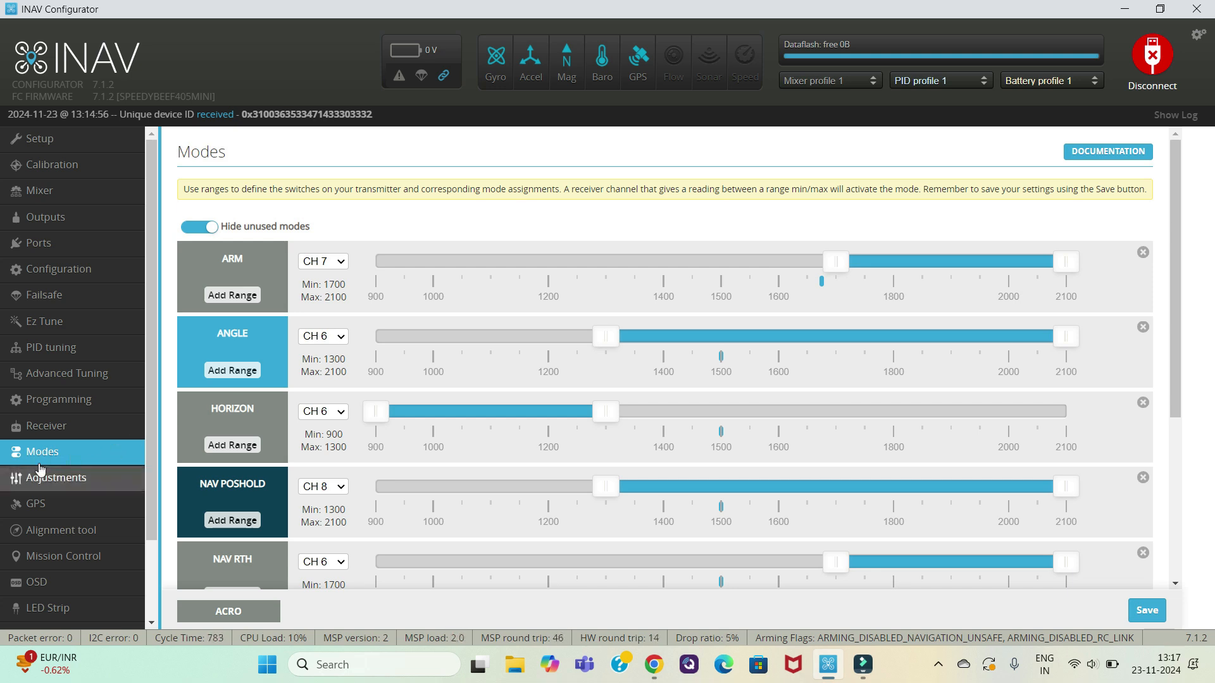
left_click(42, 380)
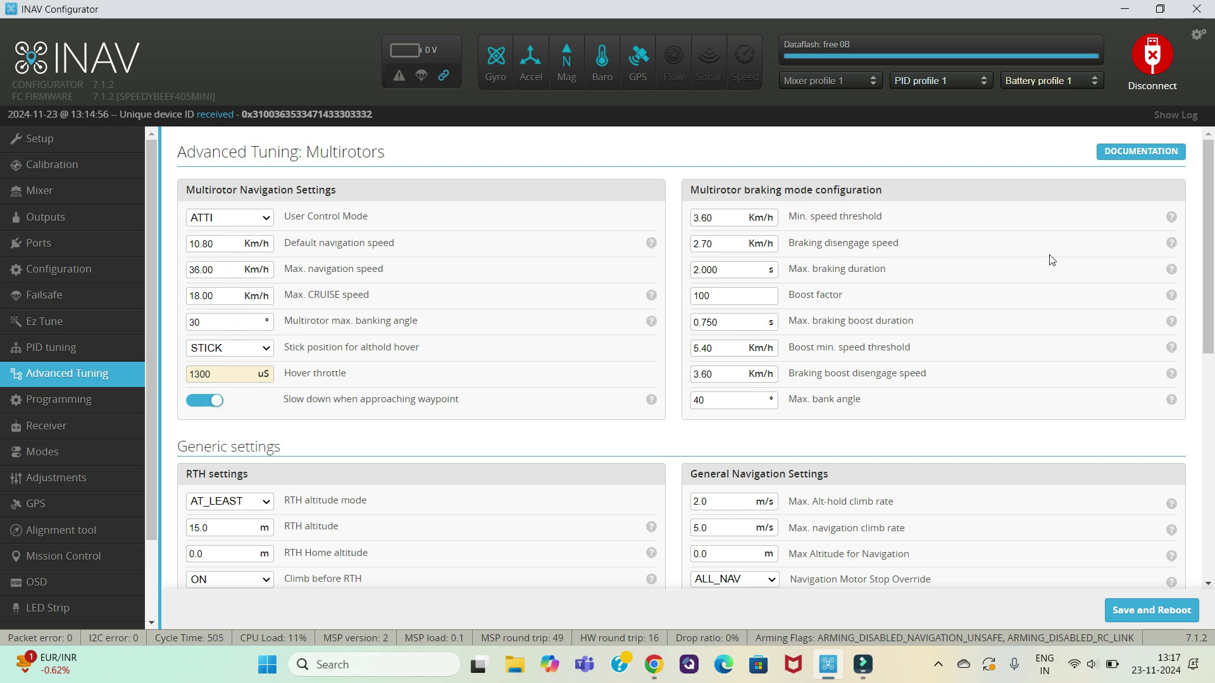
left_click_drag(1210, 234, 1210, 310)
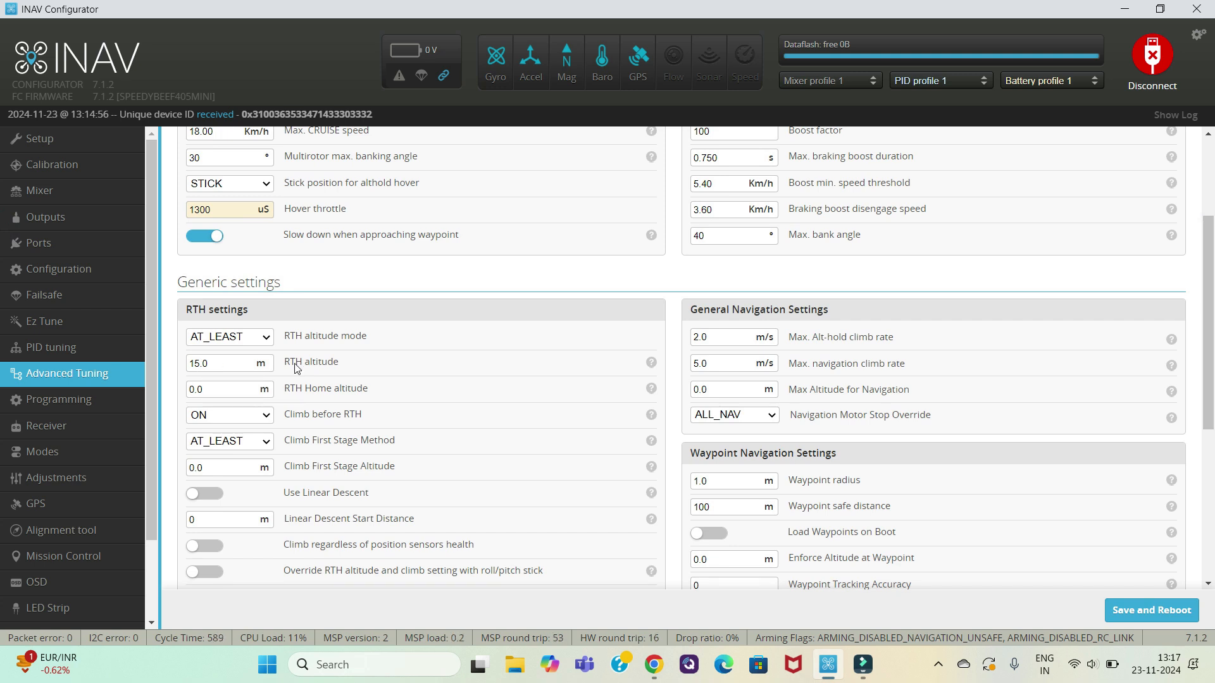
mouse_move(656, 370)
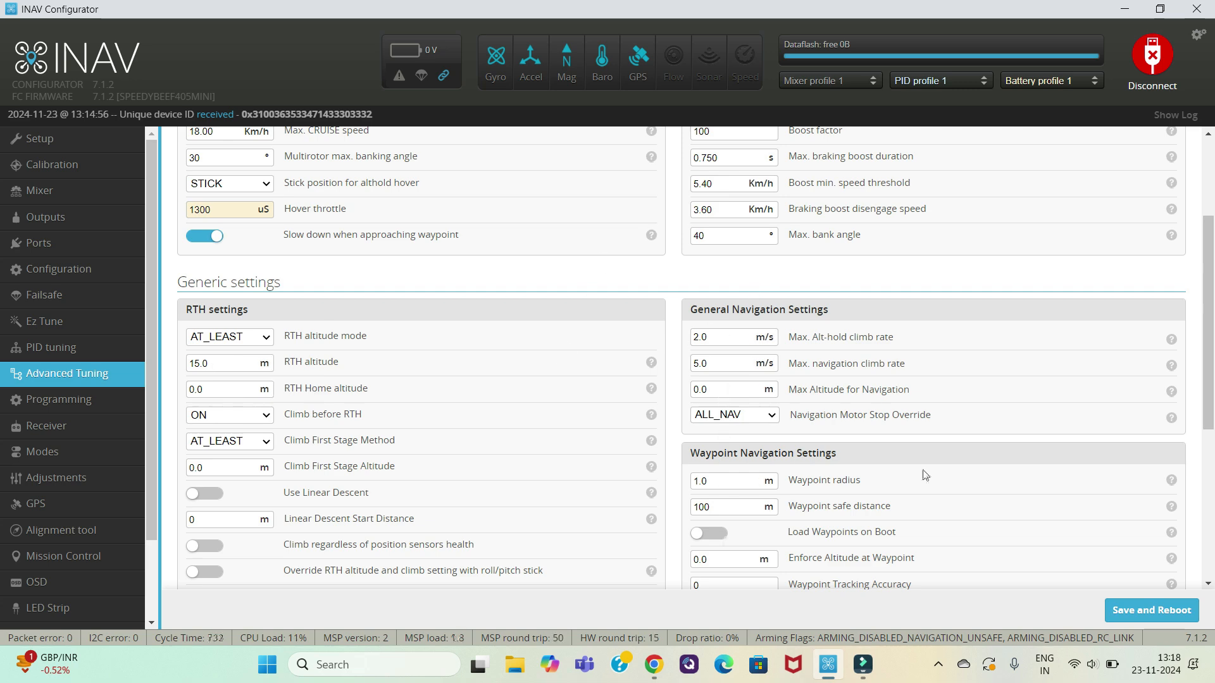
left_click_drag(1209, 275, 1204, 328)
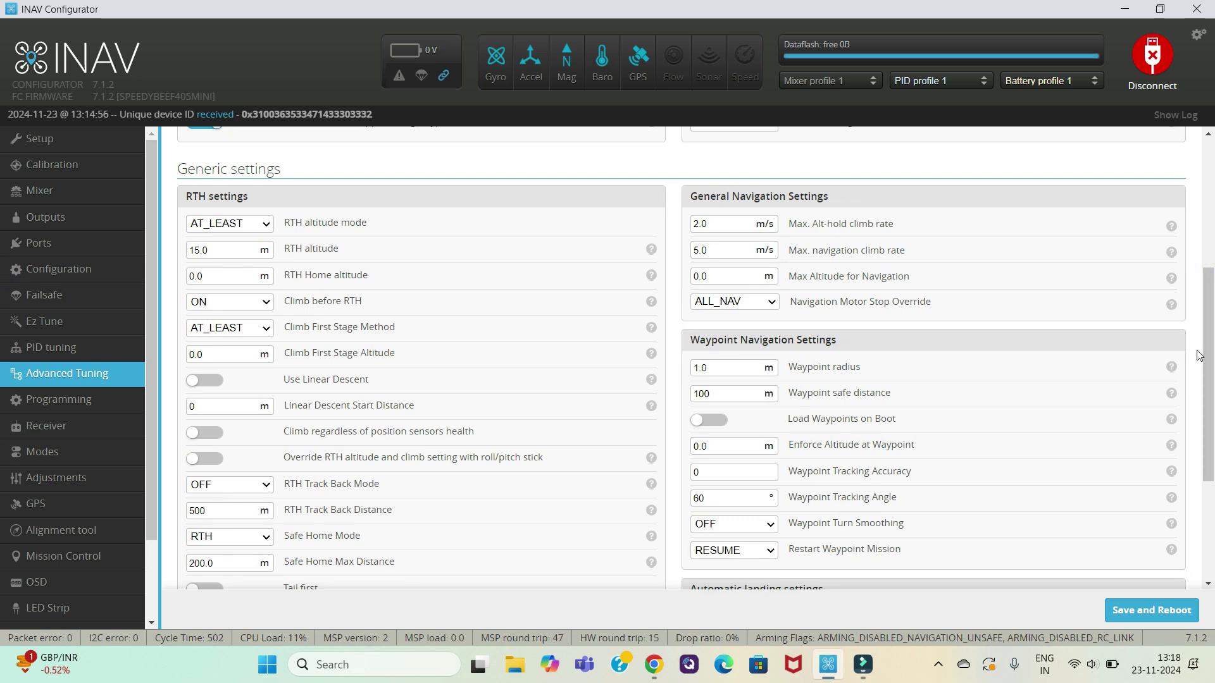
Review the remaining RTH, waypoint navigation and automatic landing settings in Advanced Tuning.
scroll(1202, 356, "down", 3)
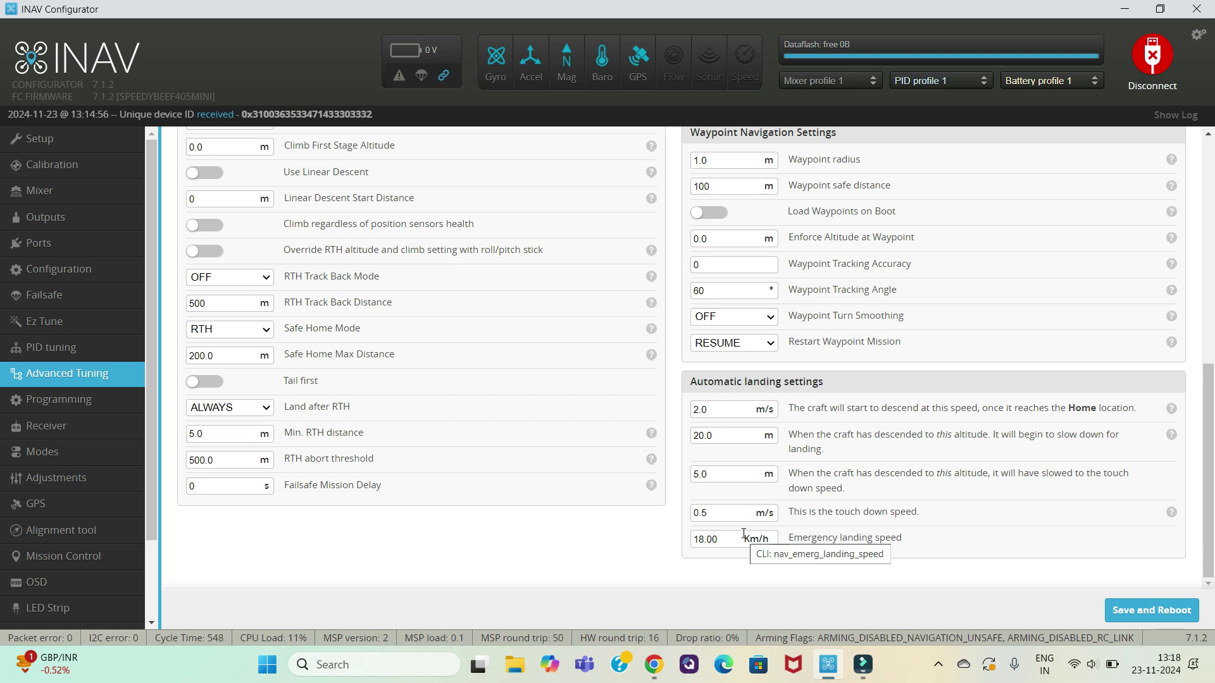
scroll(1209, 351, "up", 1)
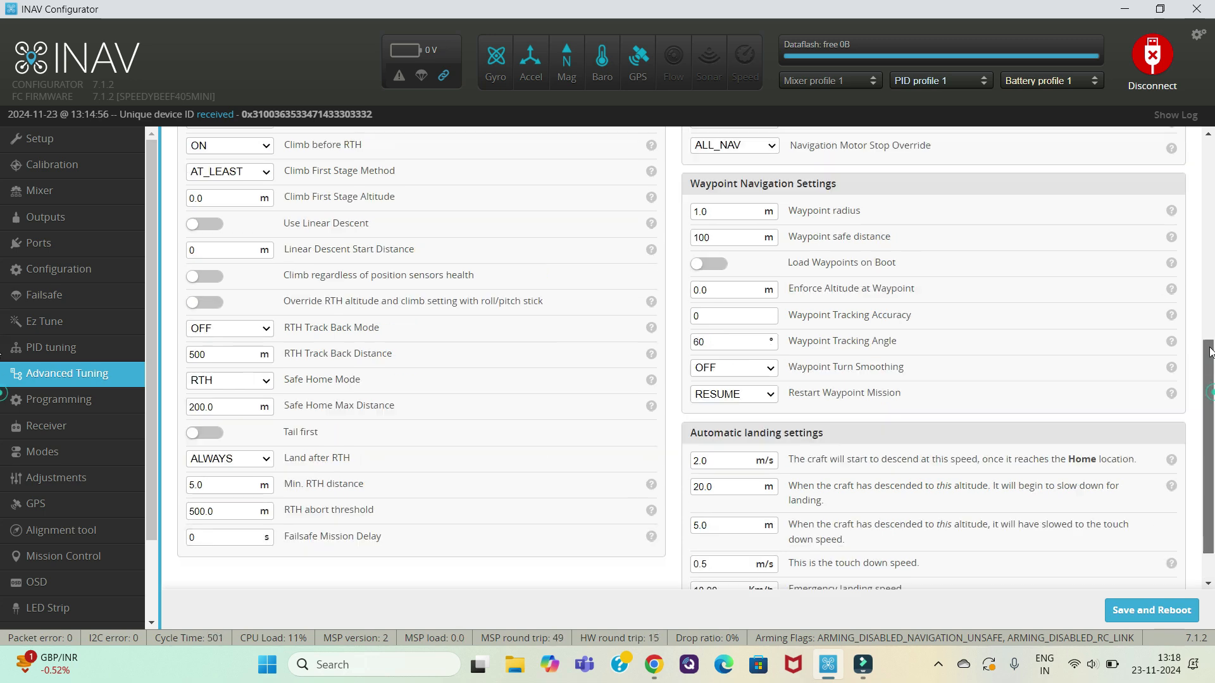
scroll(1210, 352, "up", 2)
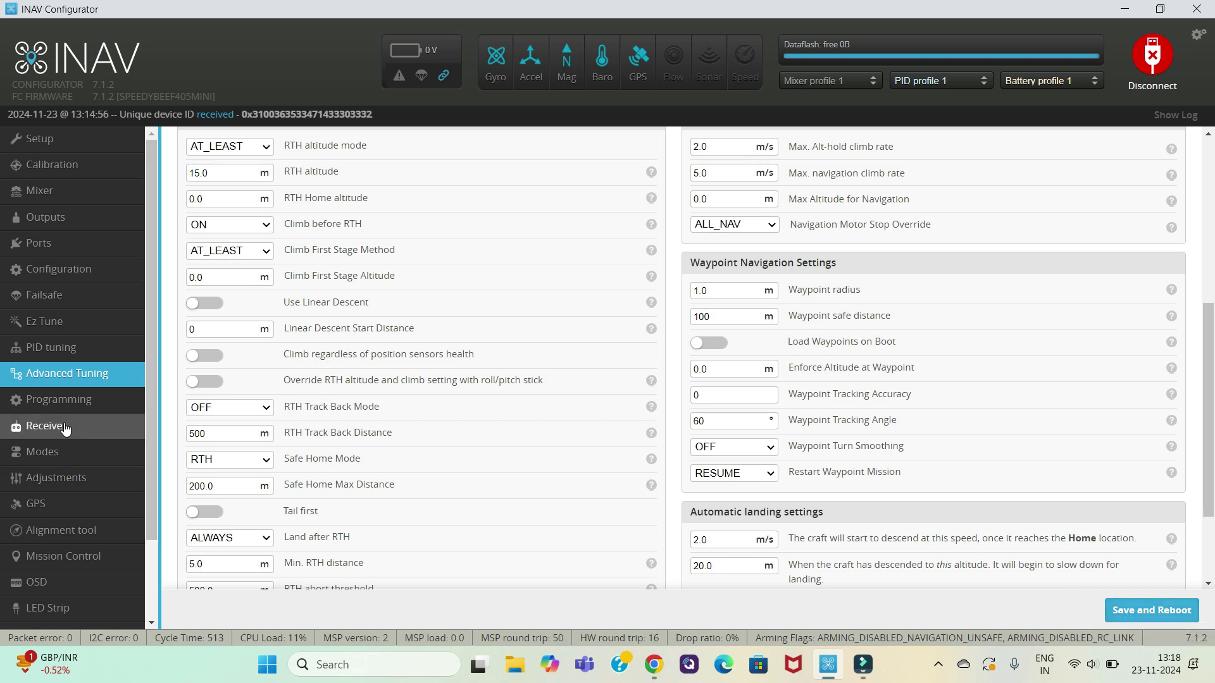
Examine the flight modes on the Modes page, including the channel choices available for NAV POSHOLD and NAV RTH.
left_click(40, 464)
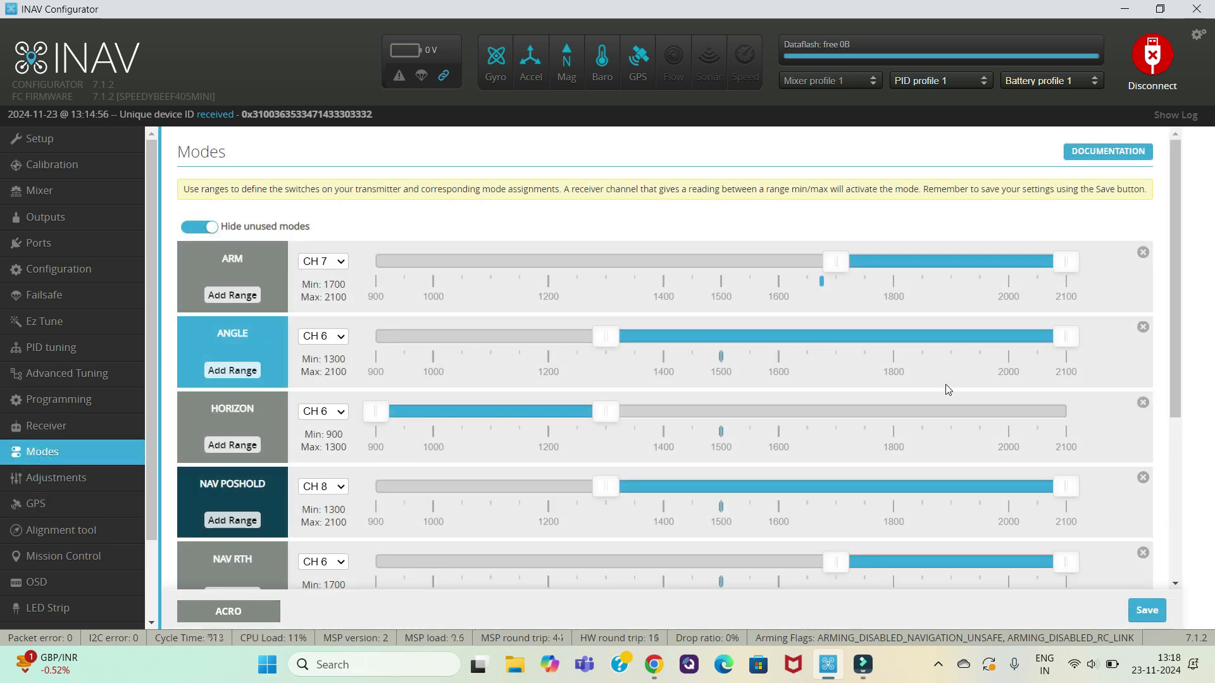
mouse_move(1181, 349)
left_mouse_down()
mouse_move(1171, 485)
mouse_move(1182, 449)
mouse_move(1174, 347)
left_mouse_up()
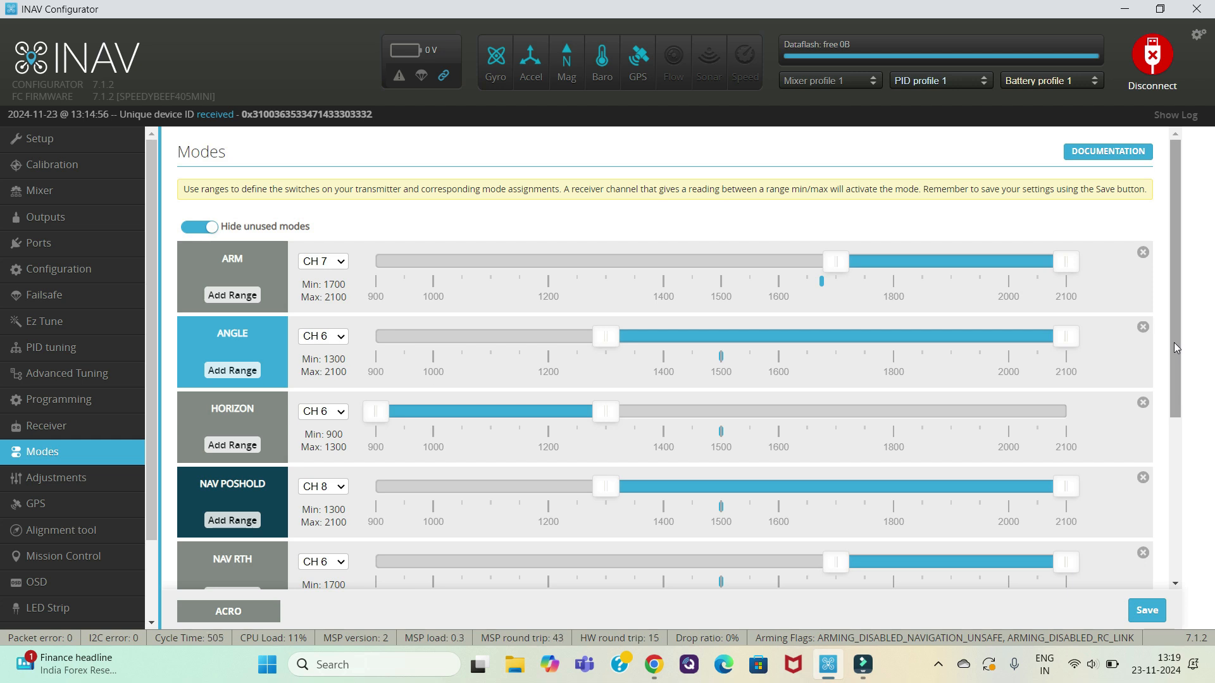
left_click_drag(1174, 343, 1189, 427)
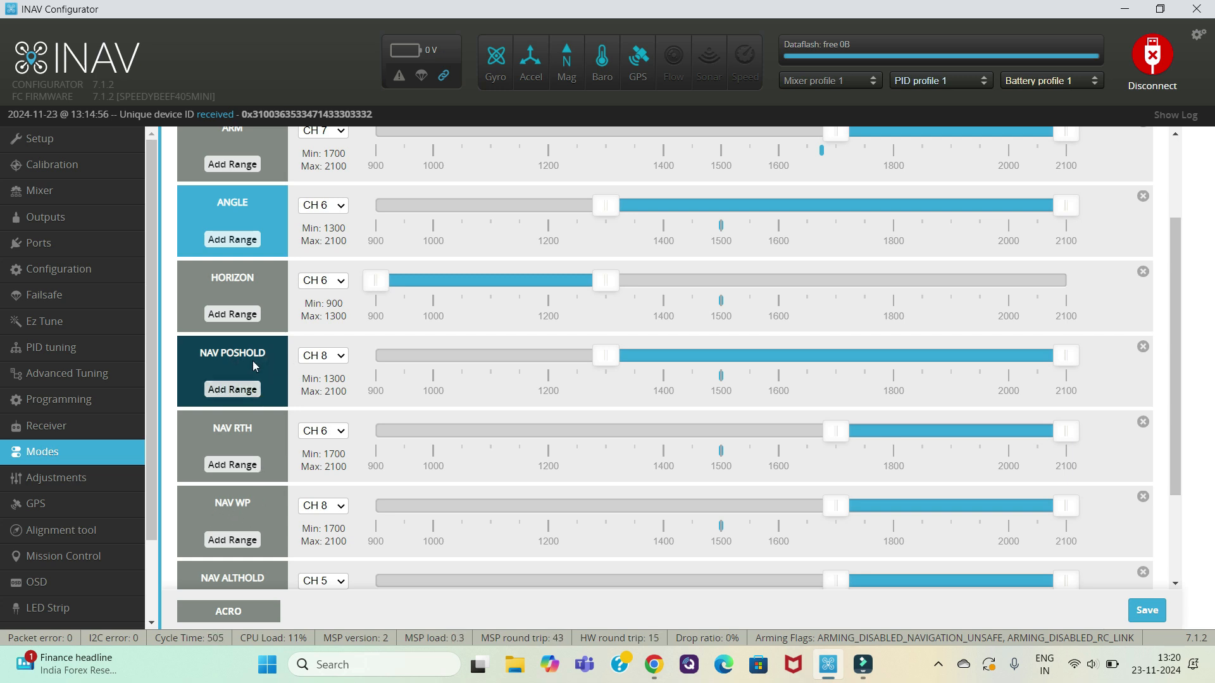
left_click(343, 360)
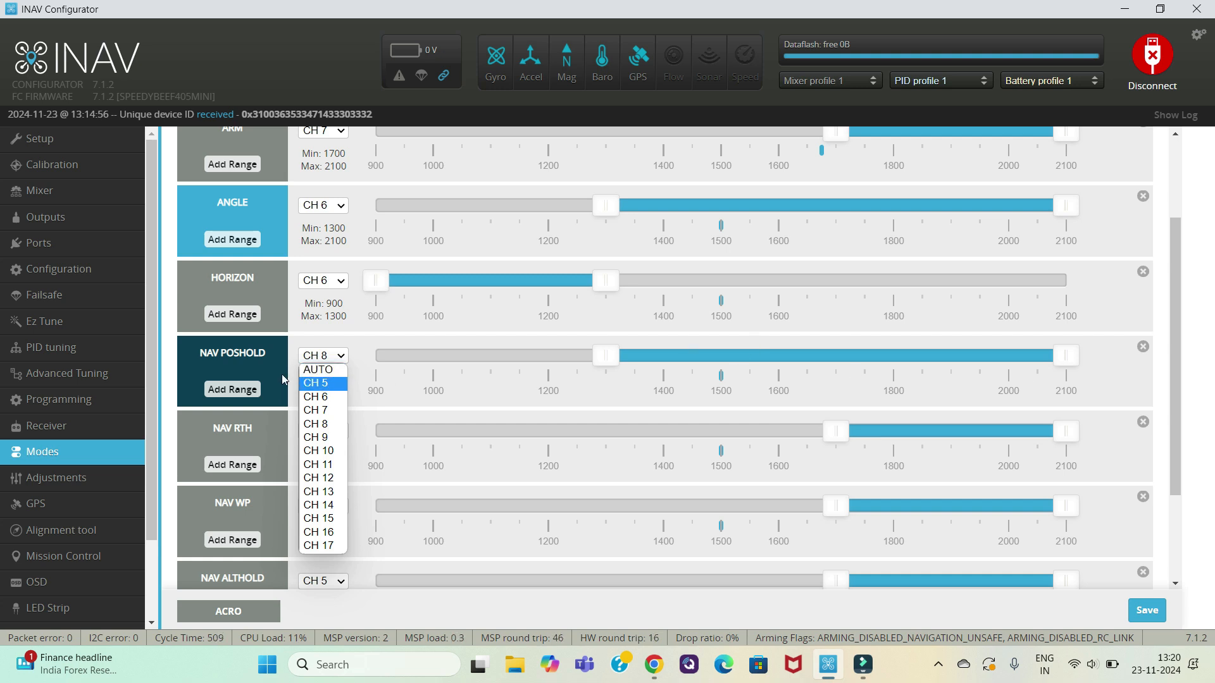
left_click(258, 365)
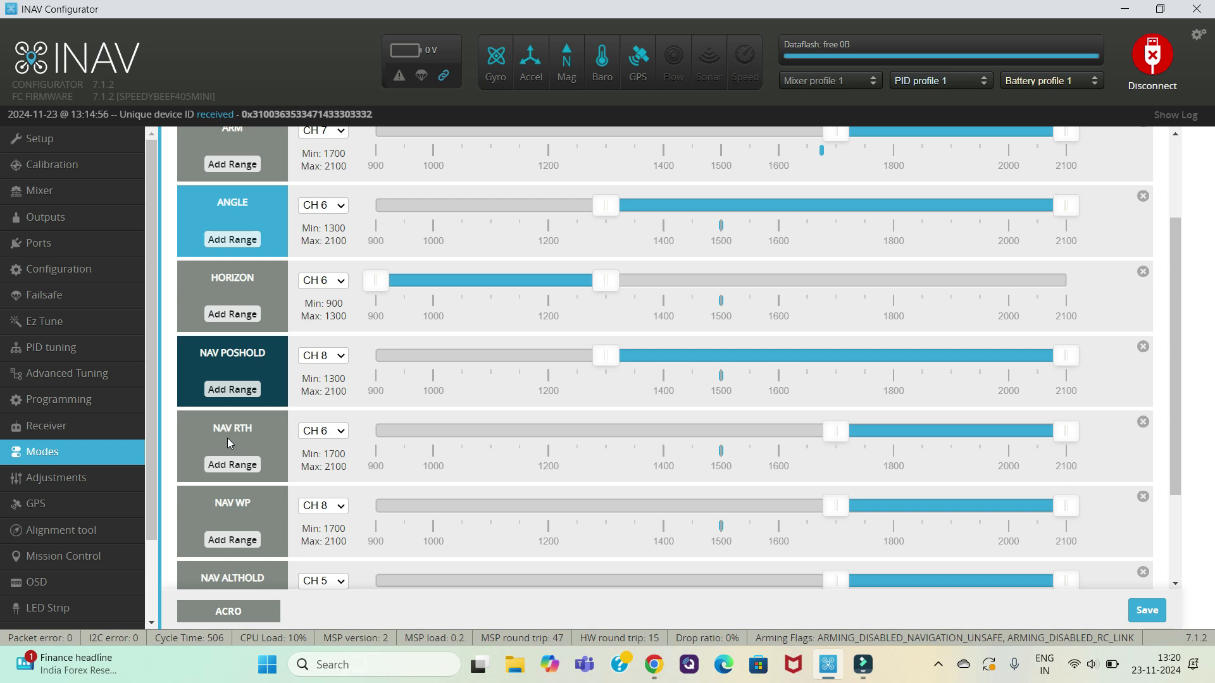
left_click(336, 433)
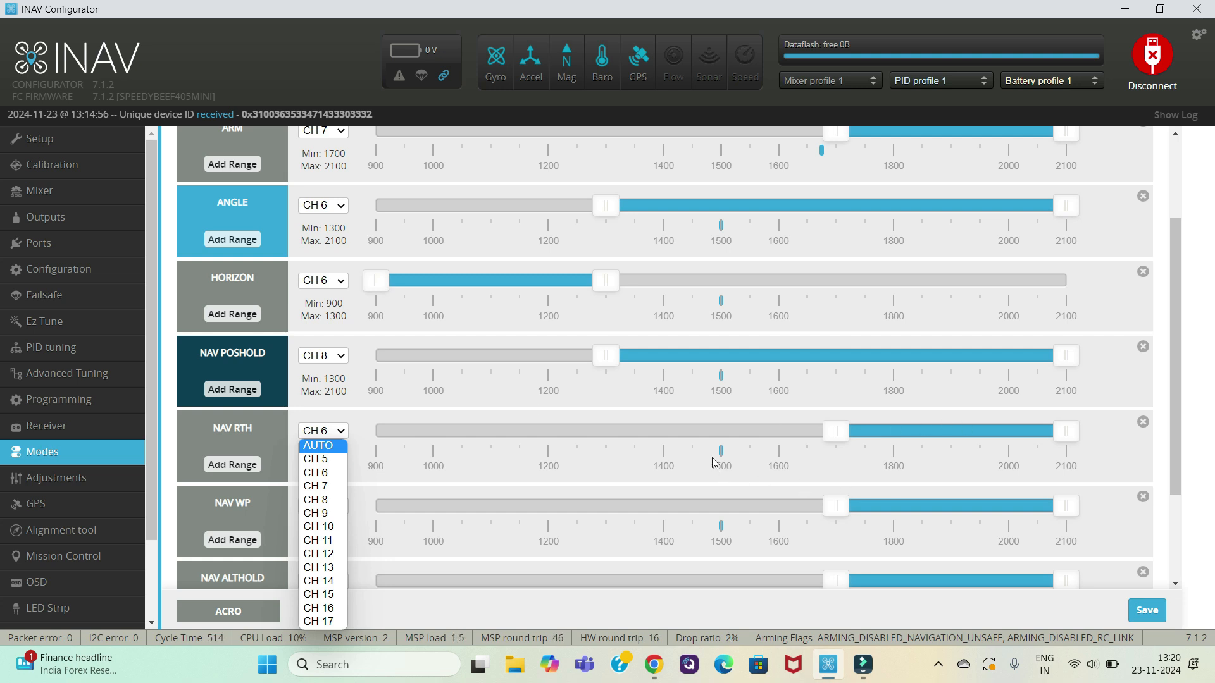
left_click(901, 434)
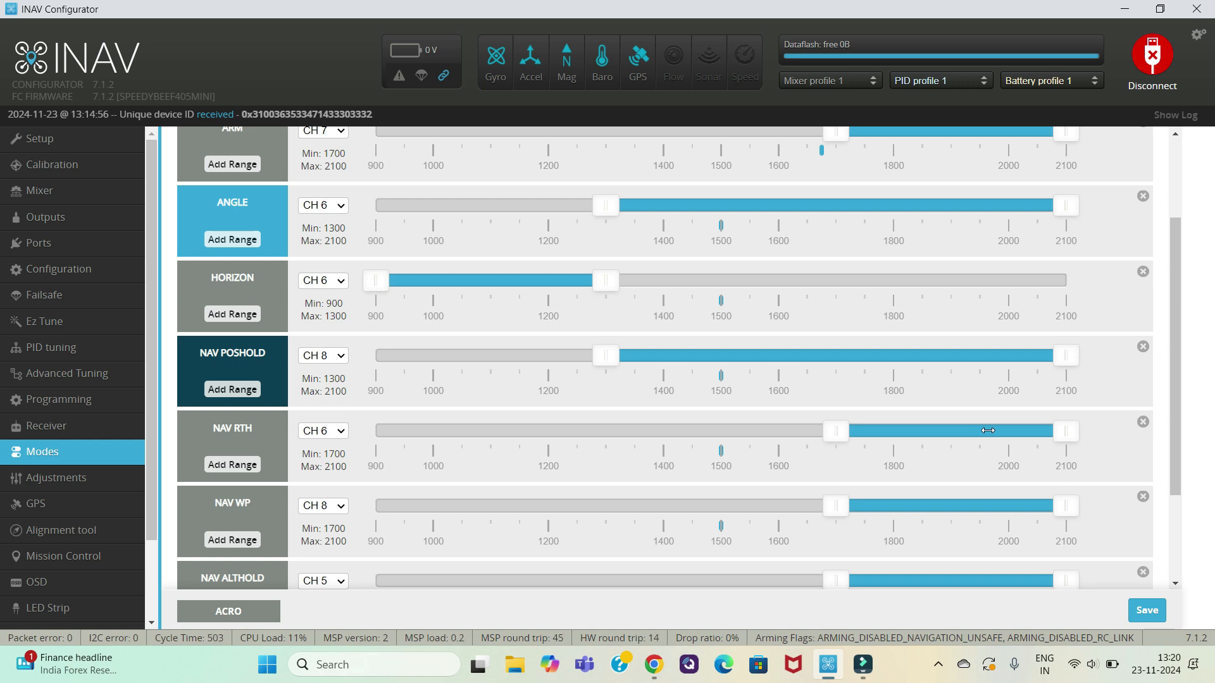
Check the channel ranges of NAV WP, NAV ALTHOLD and BEEPER, and return to the ARM and ANGLE modes.
left_click_drag(1178, 426, 1184, 479)
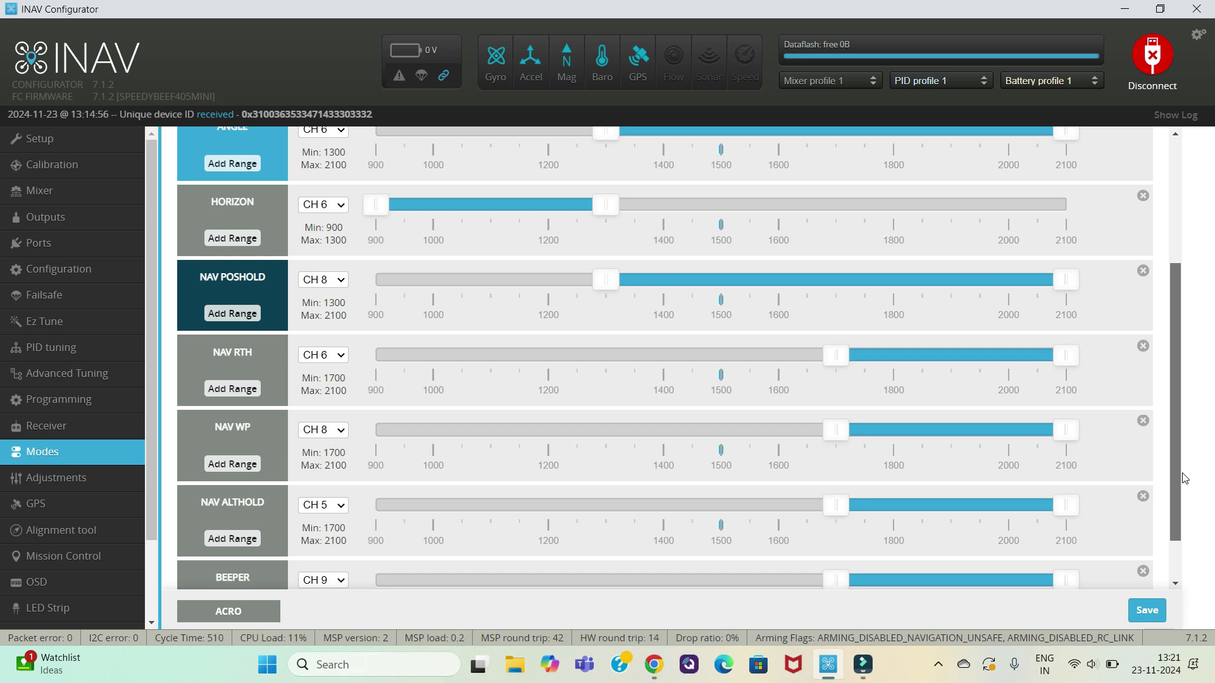
left_click_drag(1185, 479, 1184, 479)
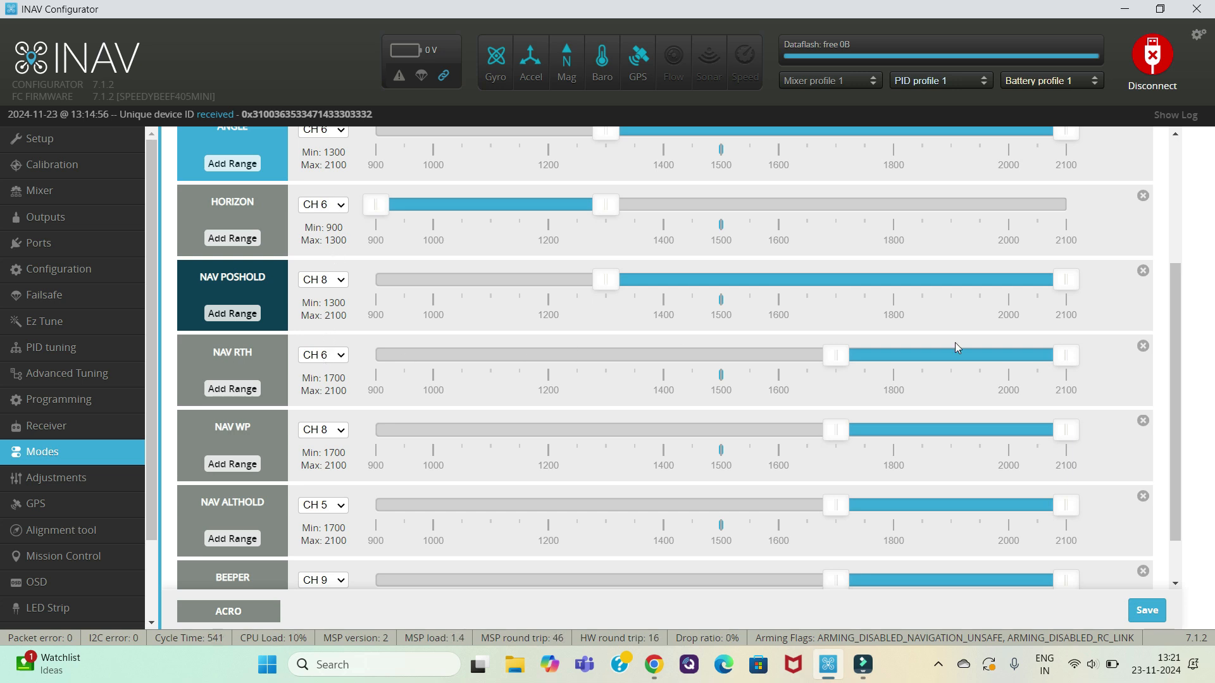
left_click_drag(1173, 426, 1175, 404)
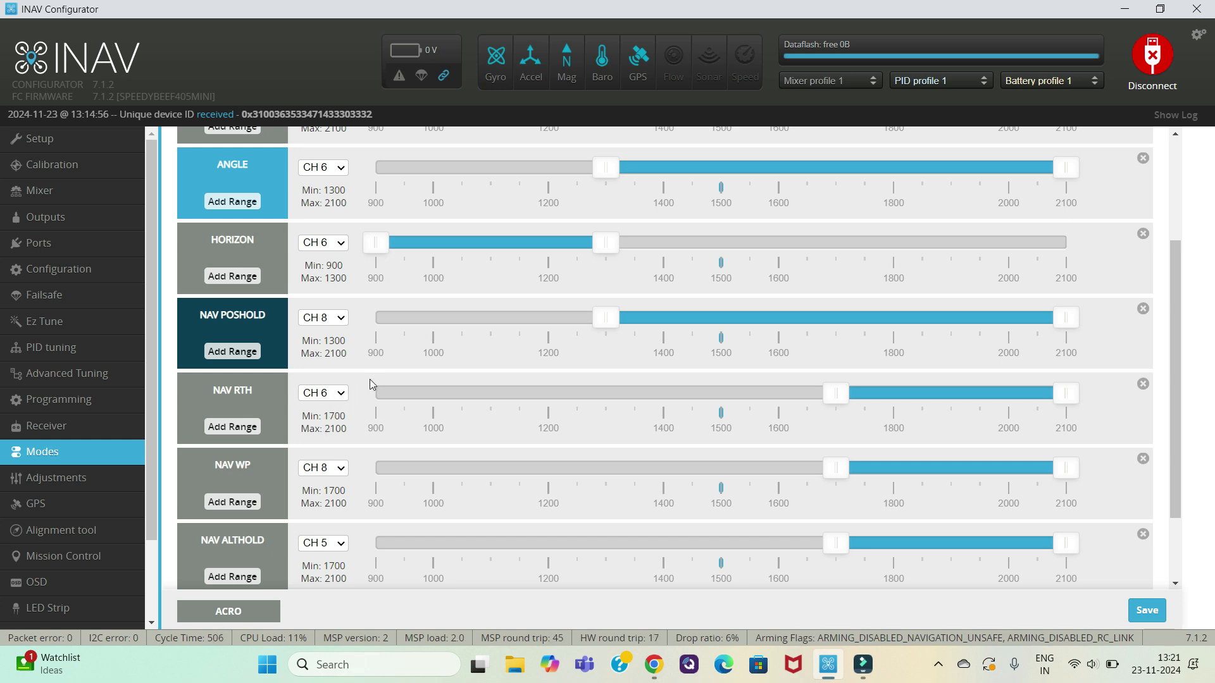
left_click_drag(1170, 381, 1174, 318)
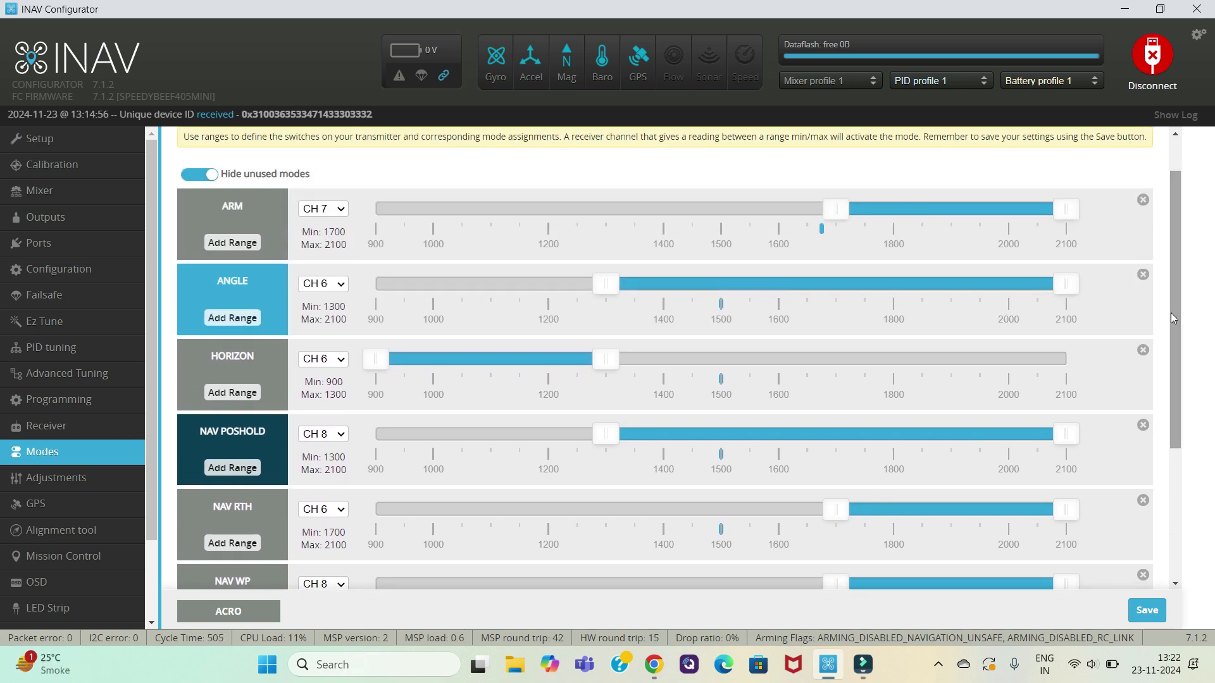